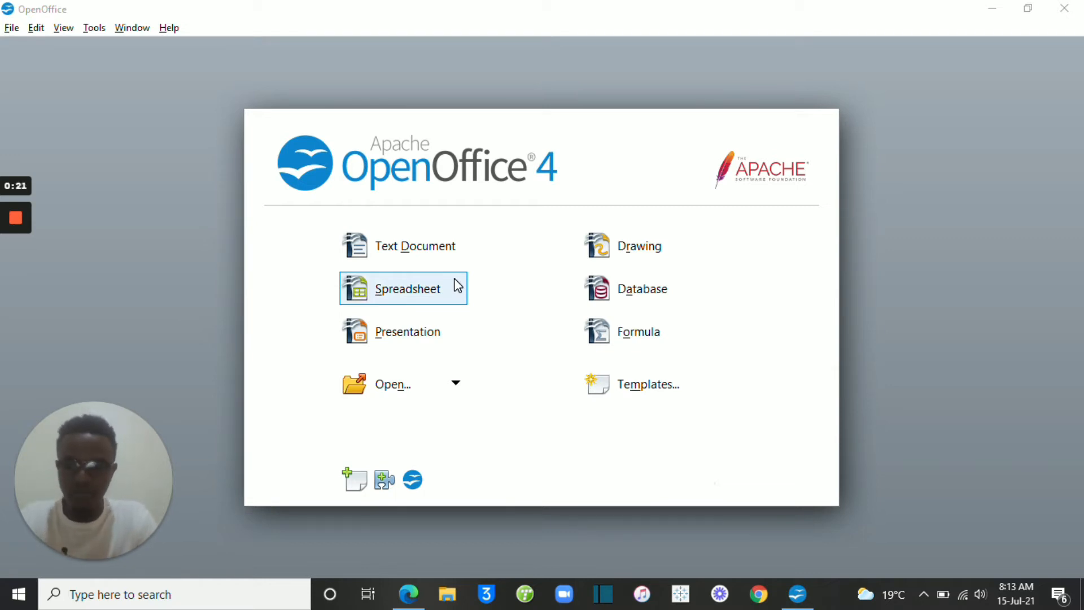
key("super")
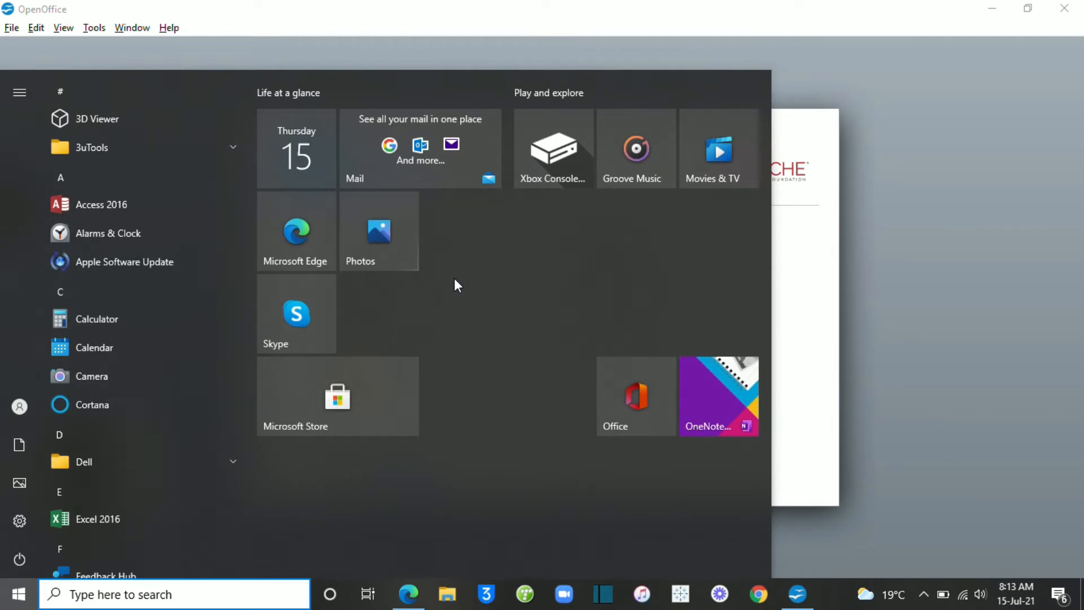
type("opne")
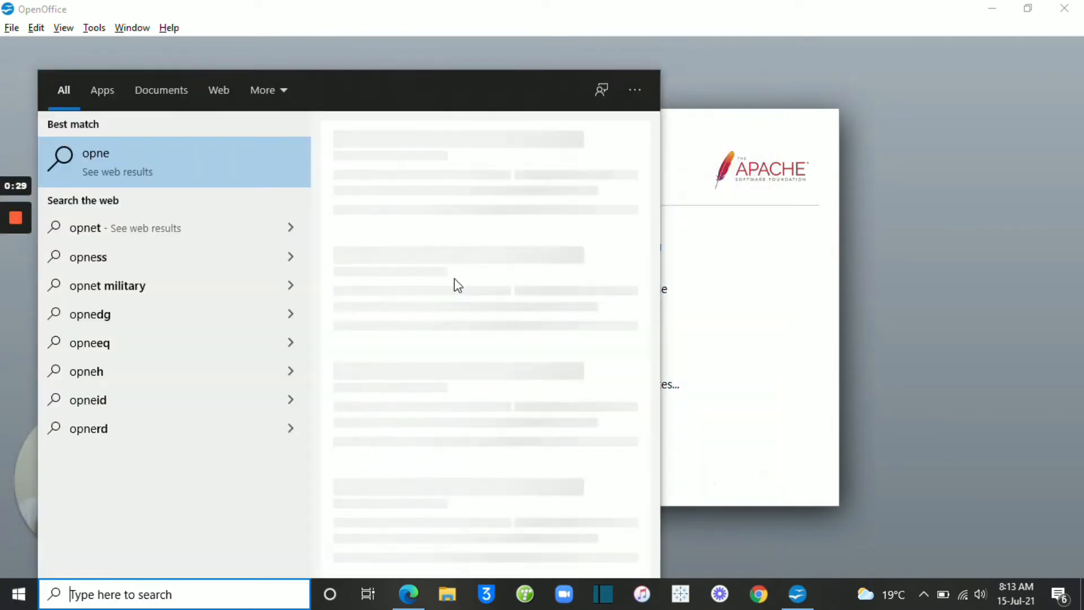
type("ope")
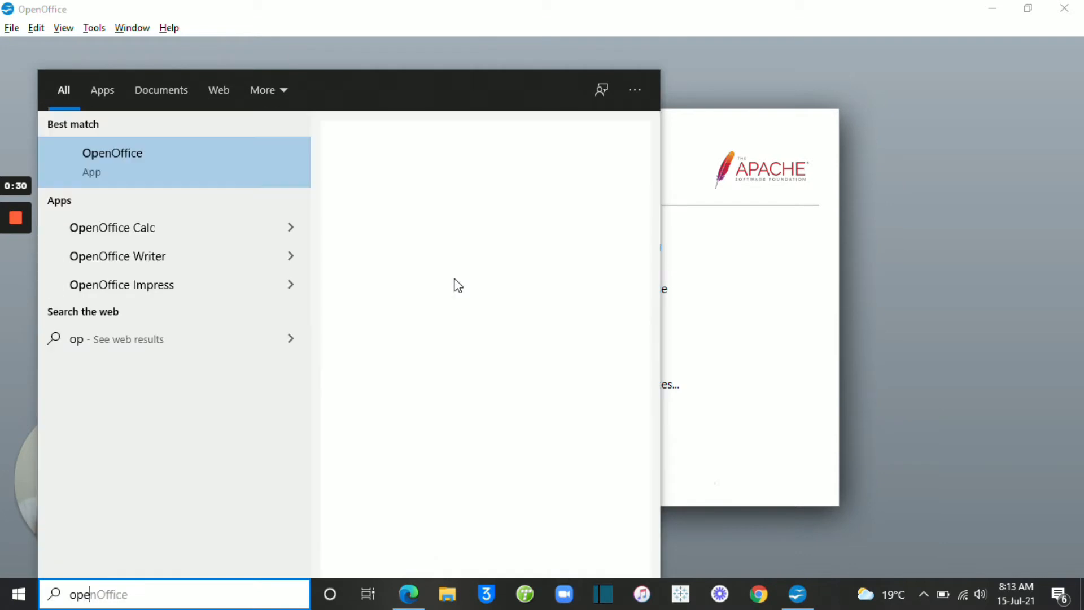
type("n")
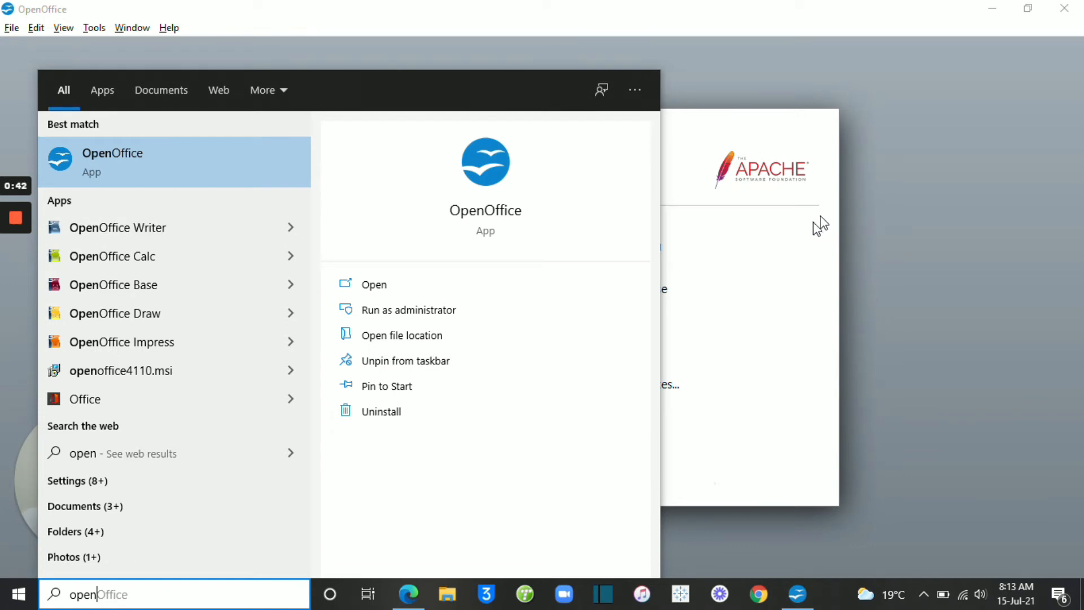
left_click(804, 247)
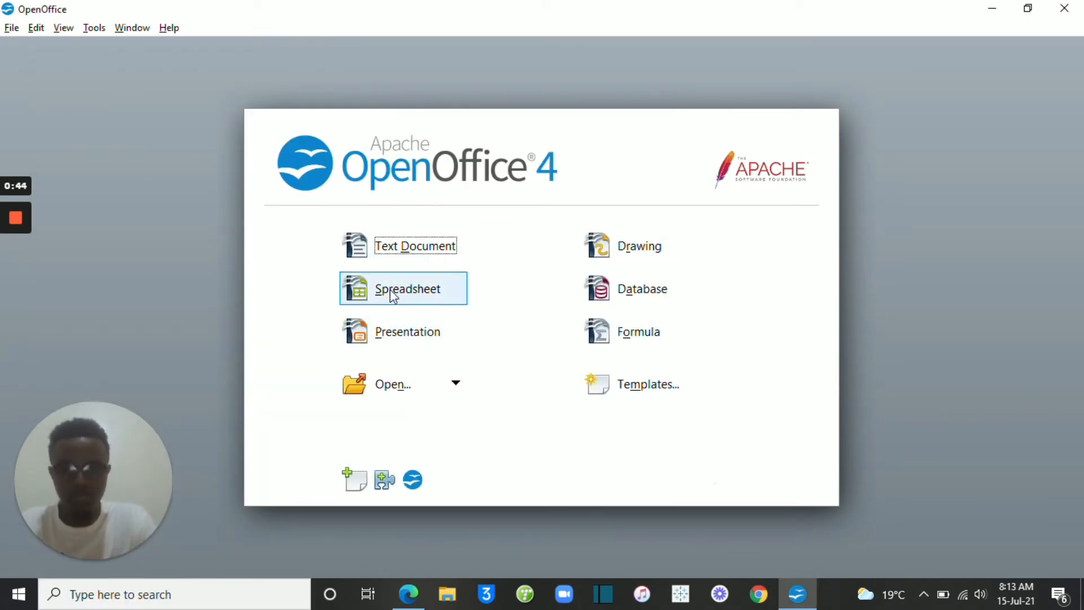
Create a new spreadsheet and select cell E7.
left_click(404, 294)
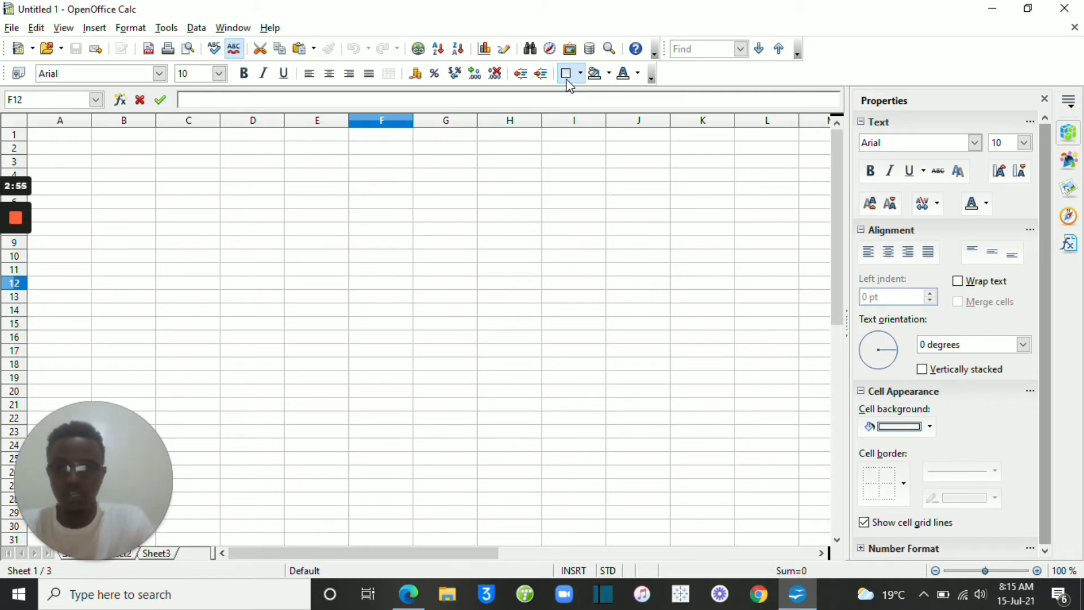
left_click(66, 166)
left_click(343, 218)
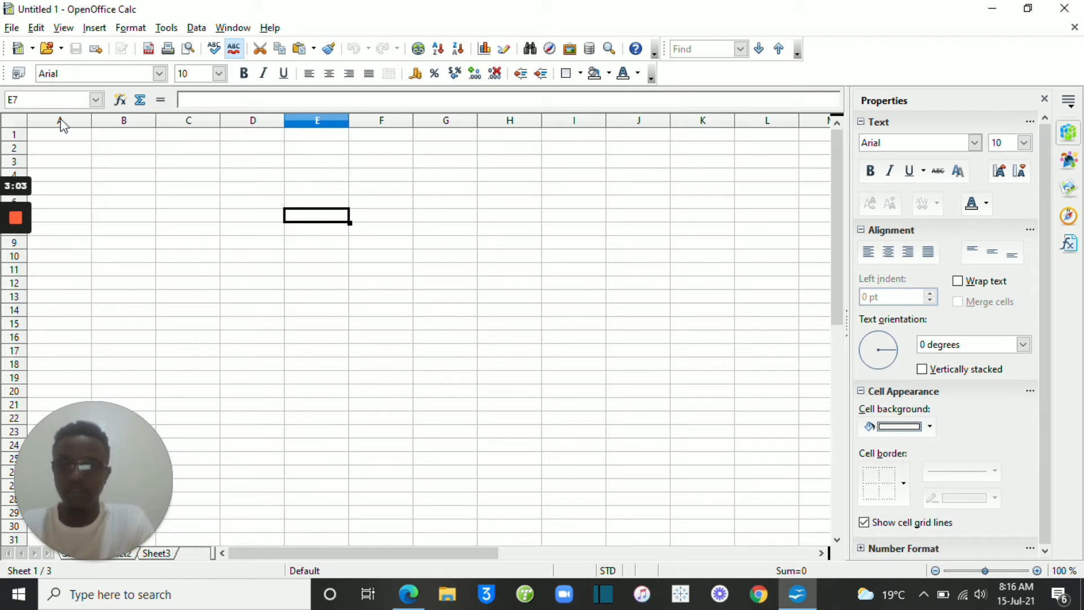
mouse_move(18, 262)
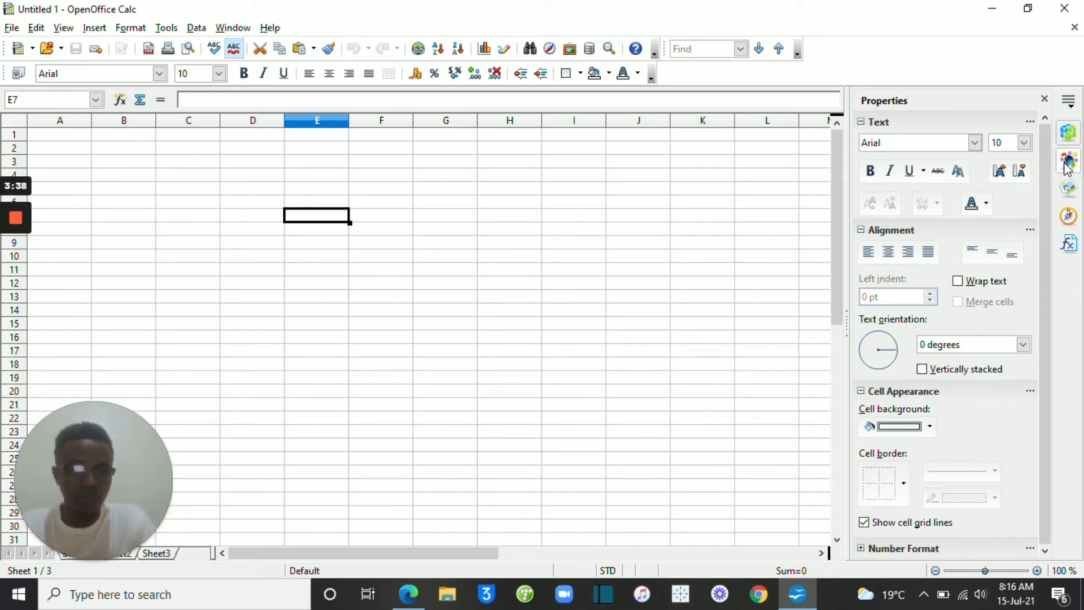
Examine the SUM and MIN descriptions among the last used functions and view the document's Navigator contents.
left_click(1068, 246)
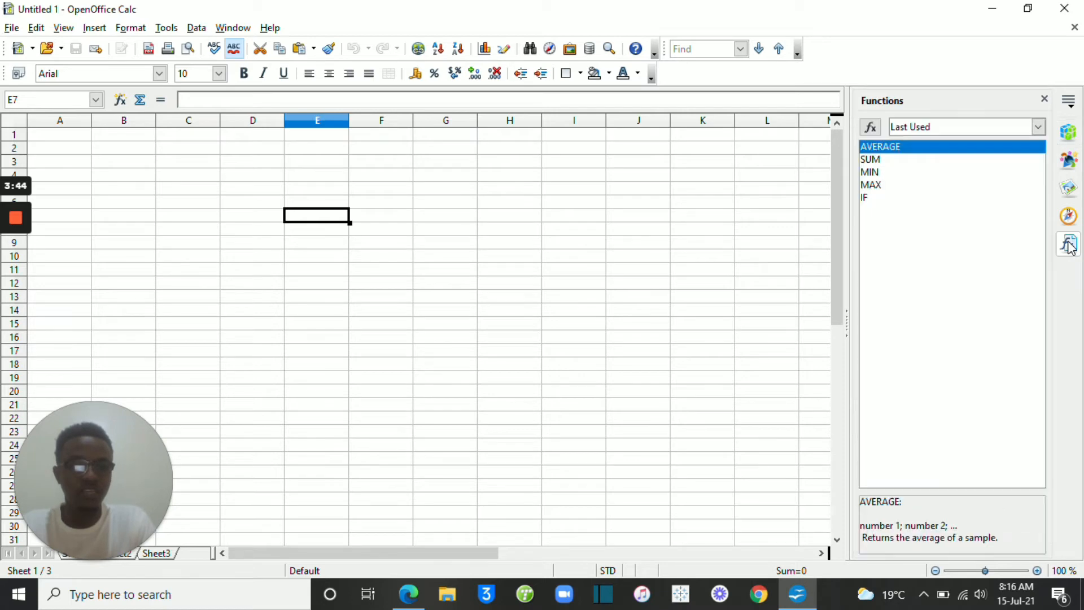
left_click(878, 161)
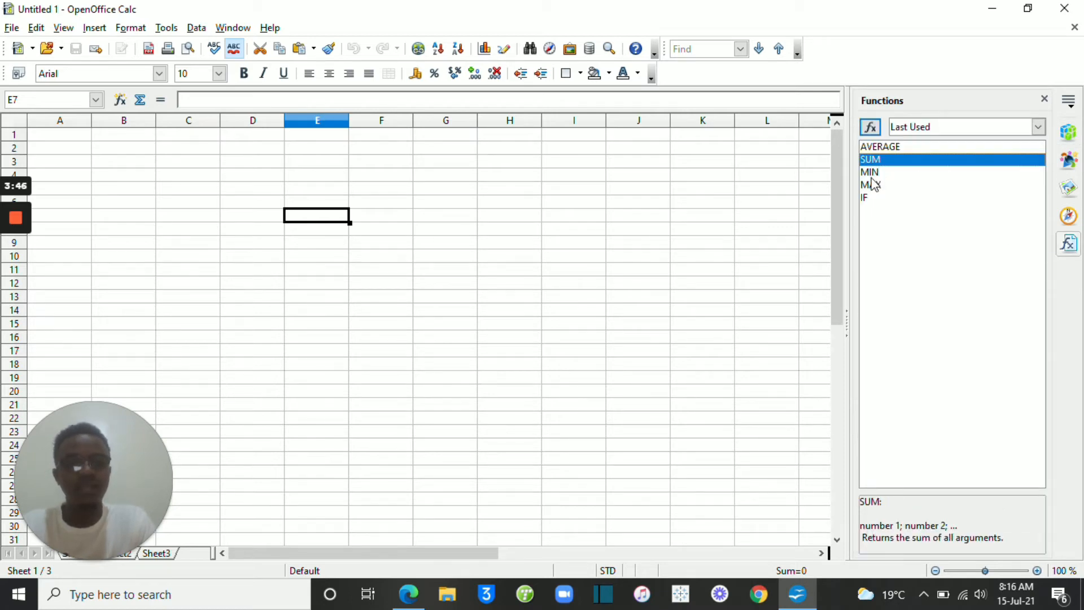
left_click(875, 174)
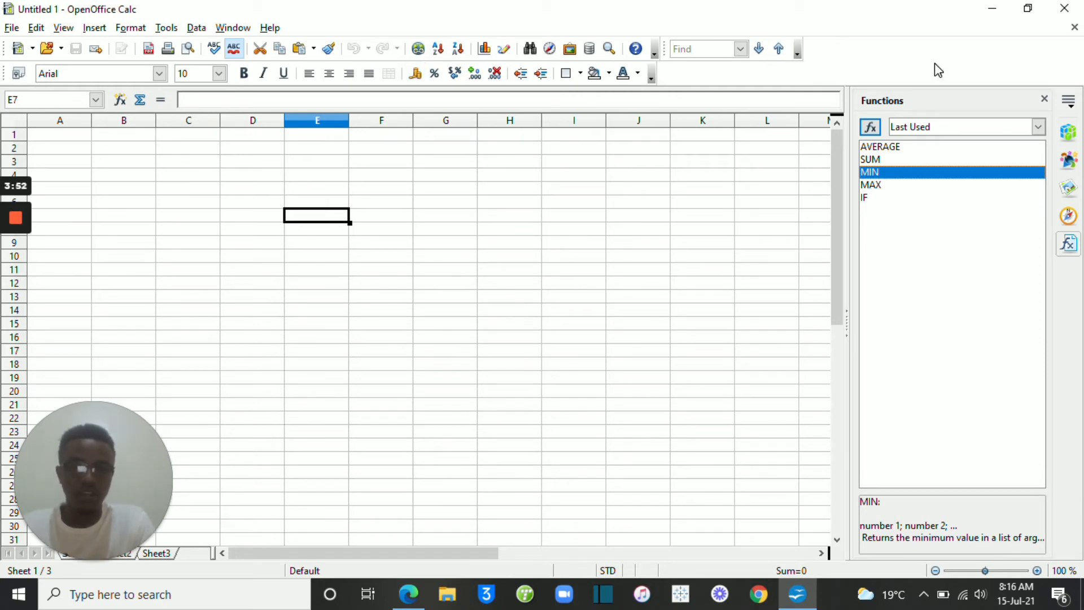
left_click(1068, 216)
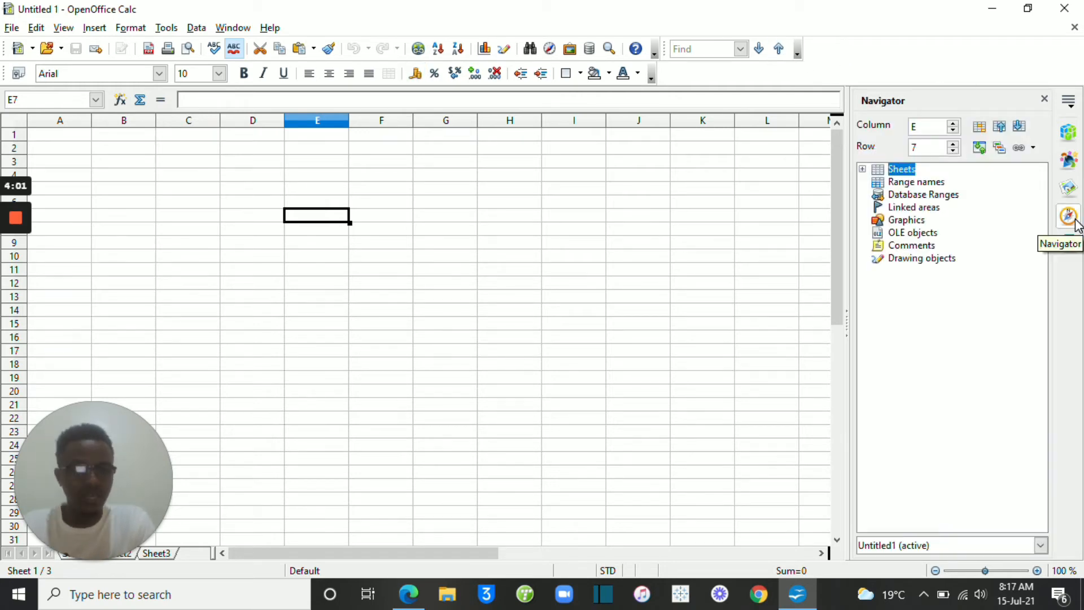
Insert the blue A20-CircleArrow graphic from the gallery's Arrows theme into the sheet.
left_click(1068, 188)
scroll(1010, 339, "down", 3)
left_click(976, 427)
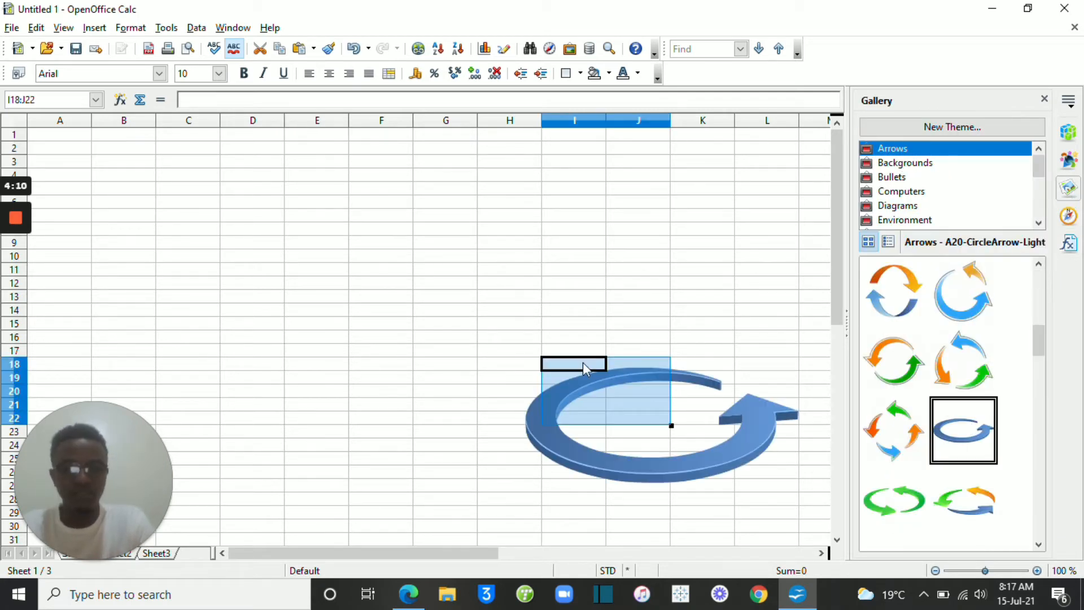
Delete the blue circle arrow graphic from the sheet.
left_click(638, 404)
double_click(638, 404)
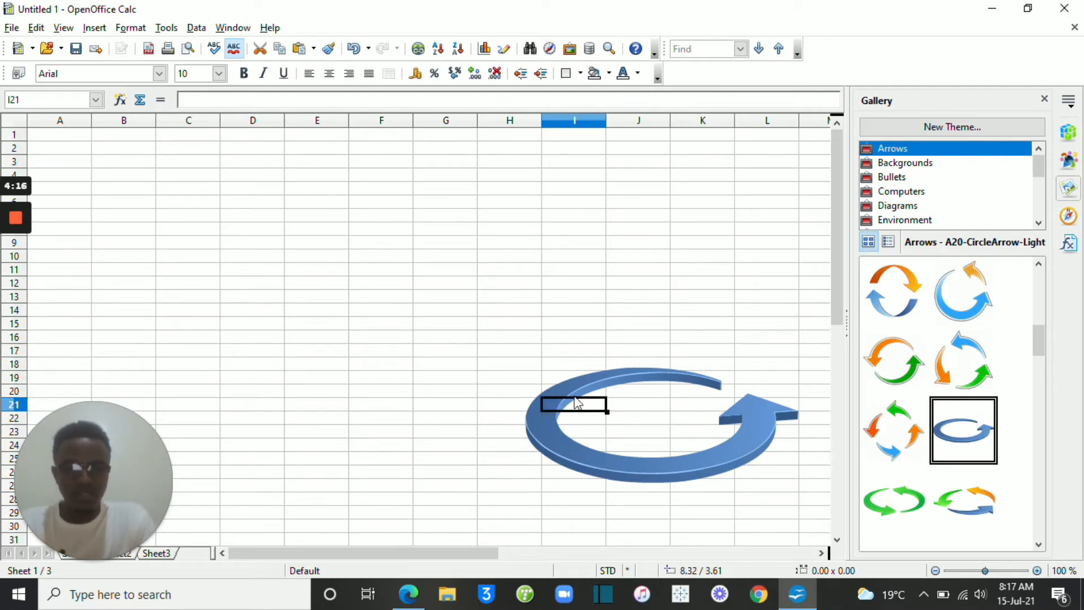
left_click(688, 373)
key("Delete")
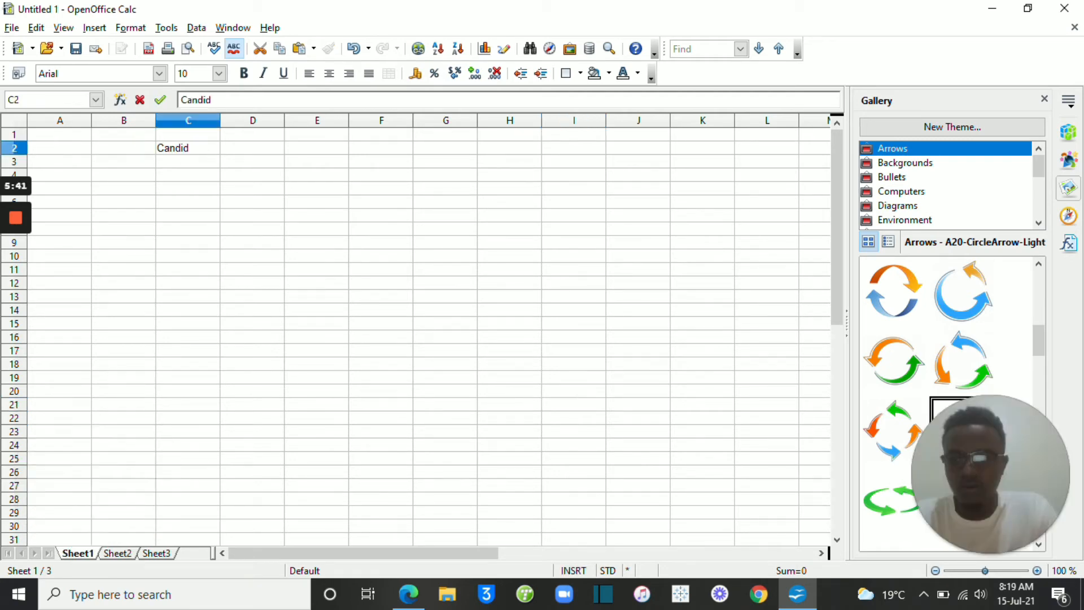
Replace the text in cell C2 with the title "Shortlisted Candidates".
key("BackSpace")
key("BackSpace")
key("BackSpace")
key("BackSpace")
key("BackSpace")
key("BackSpace")
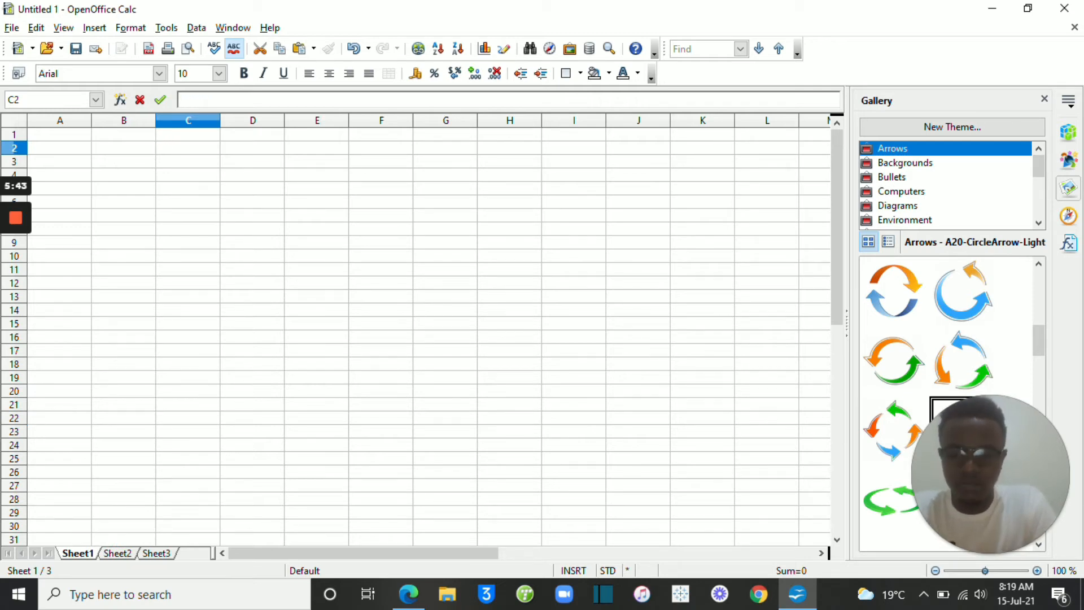
type("Shortlisted cand")
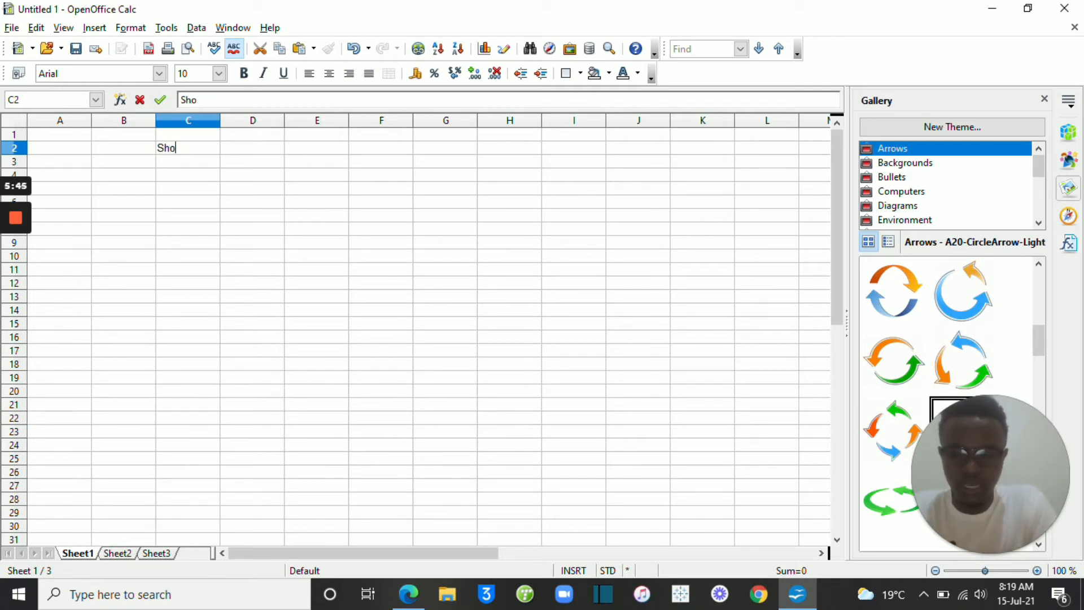
key("BackSpace")
key("BackSpace")
key("BackSpace")
key("BackSpace")
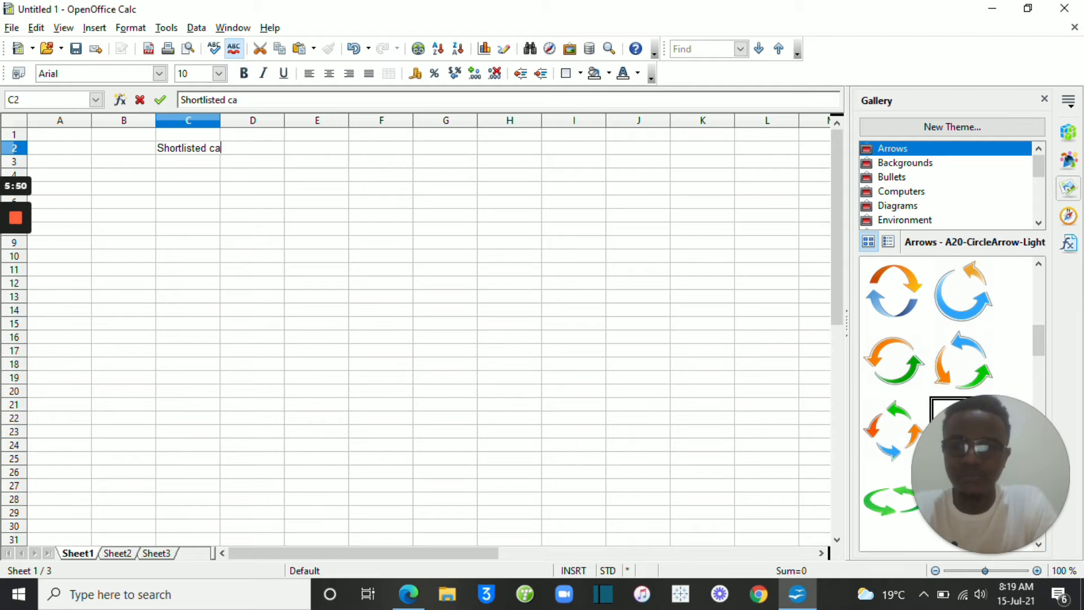
type("Candidates")
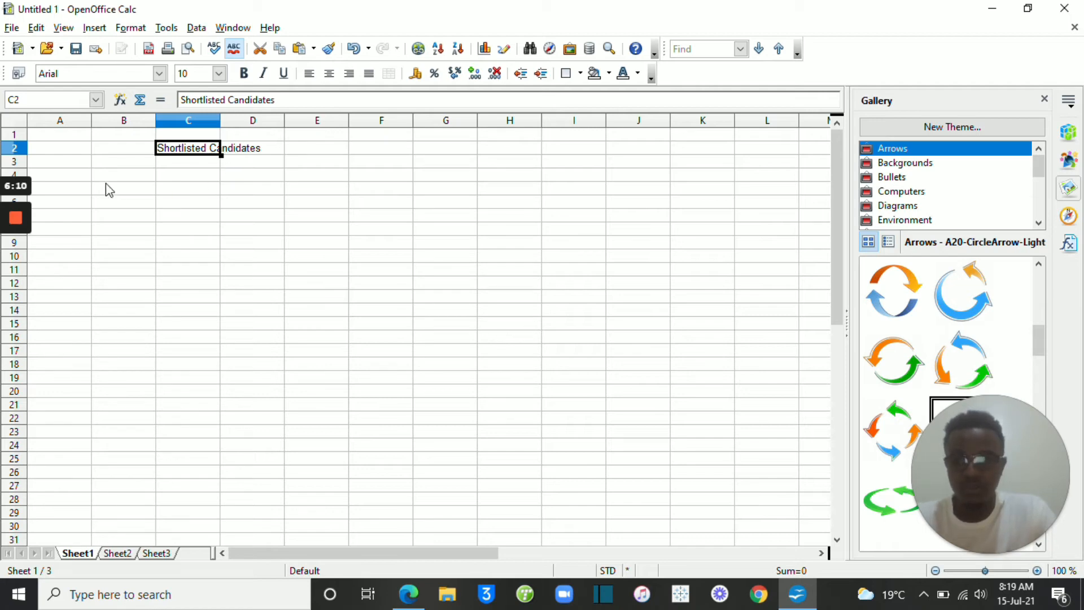
left_click(211, 289)
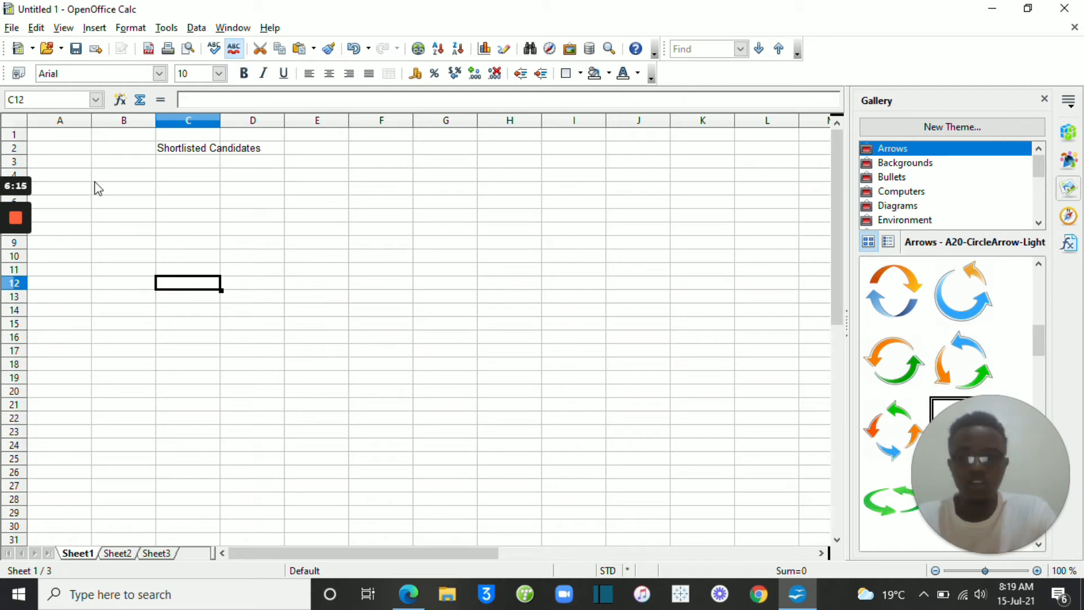
left_click(211, 150)
left_click(316, 364)
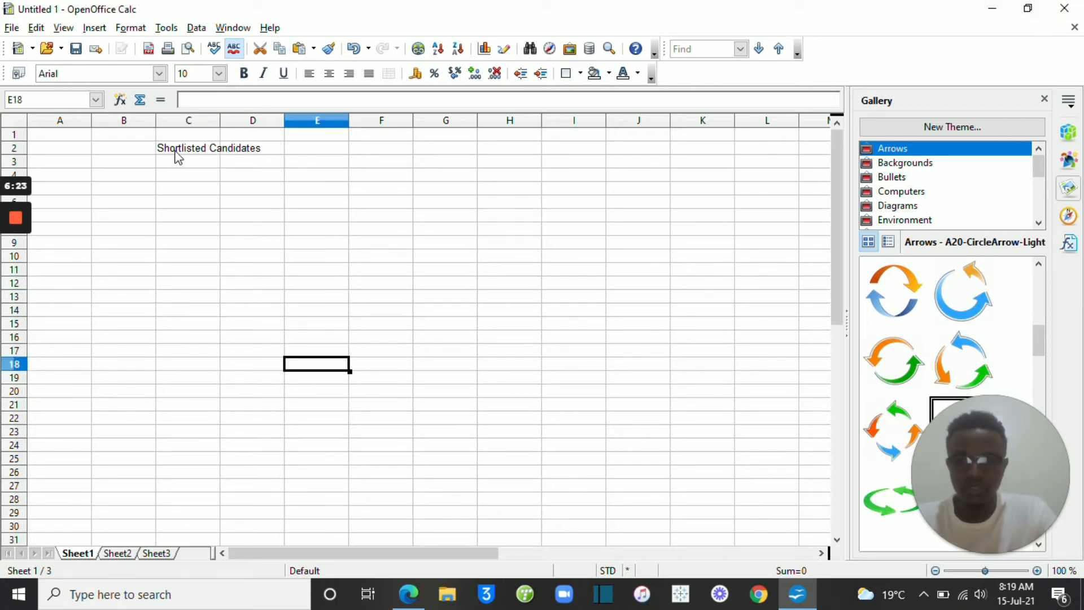
Merge cells C2:D2 so the title "Shortlisted Candidates" occupies a single cell.
left_click_drag(175, 151, 260, 151)
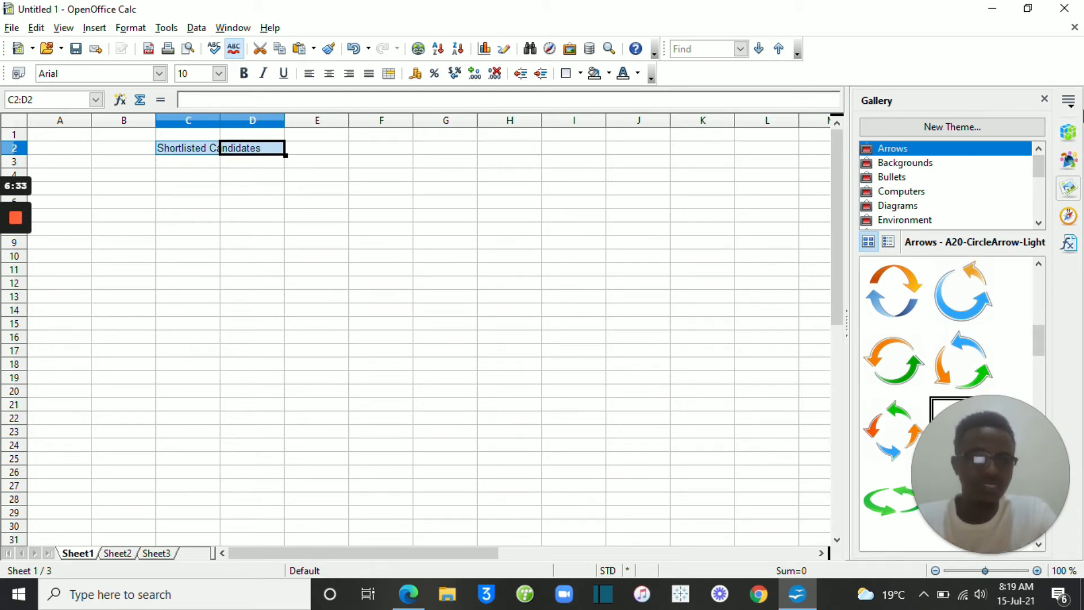
left_click(1069, 135)
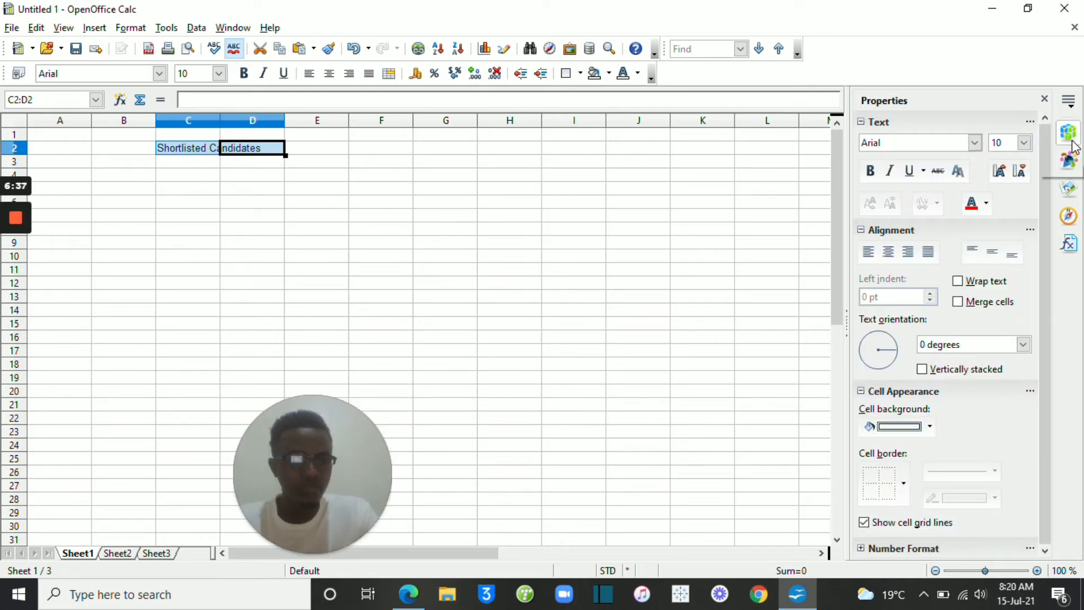
left_click(958, 301)
left_click(233, 287)
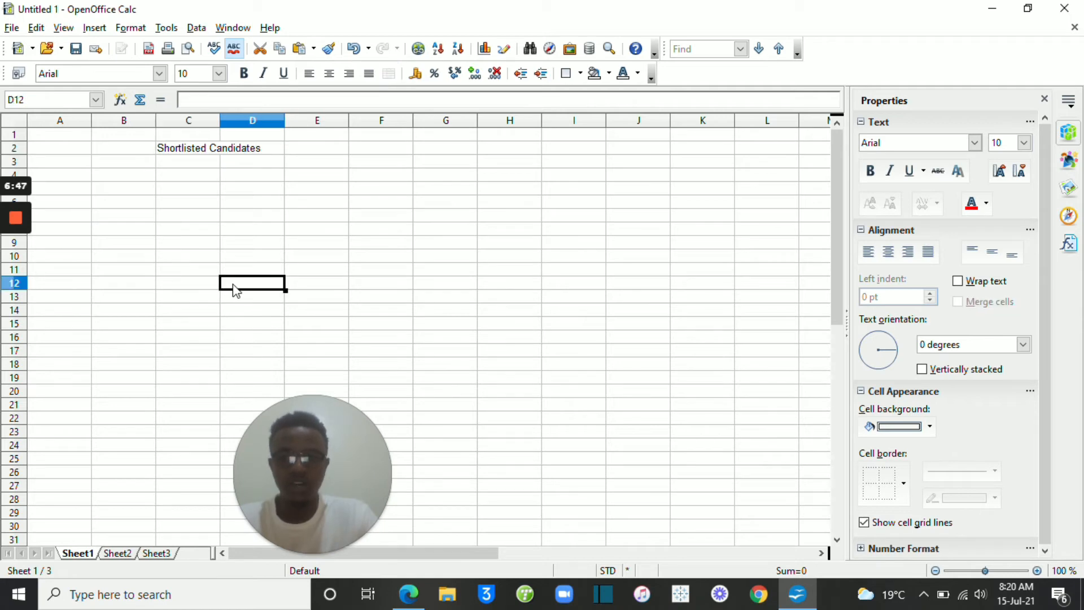
Make the "Shortlisted Candidates" title in the merged cell bold.
left_click(217, 153)
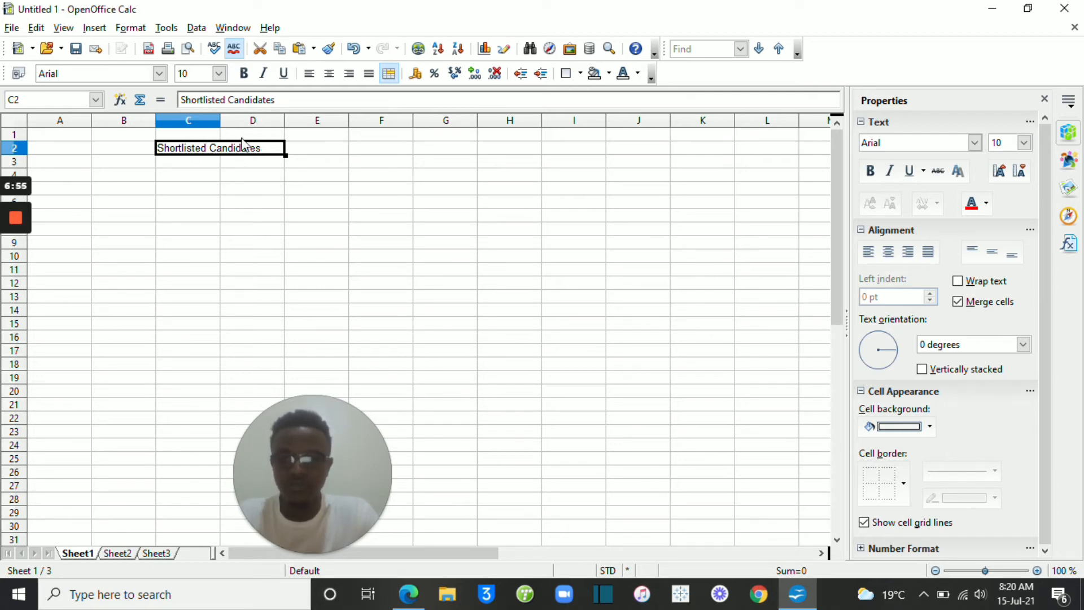
left_click(244, 75)
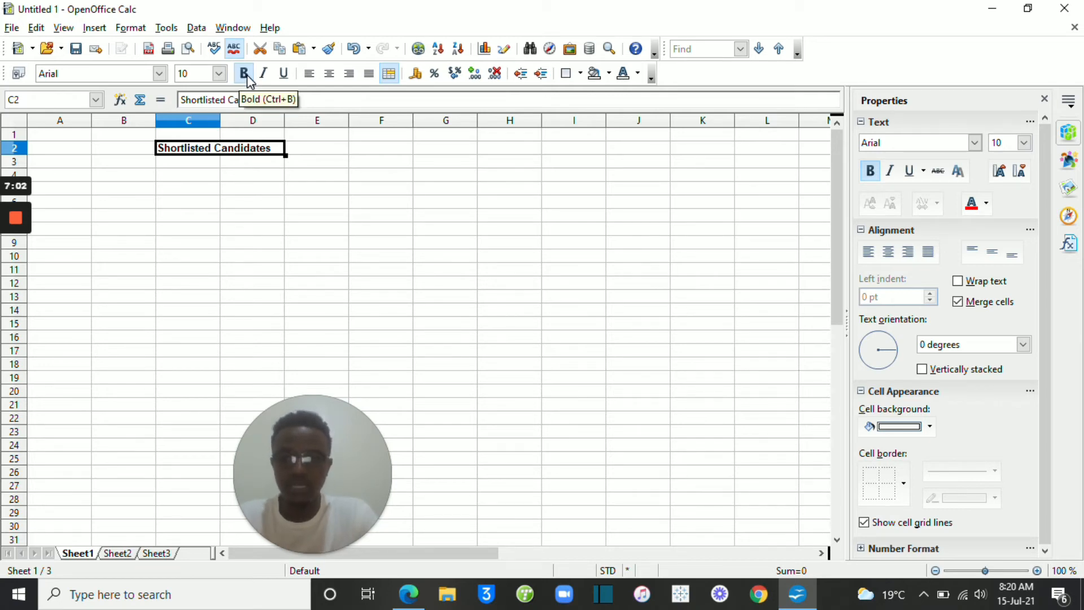
left_click(251, 216)
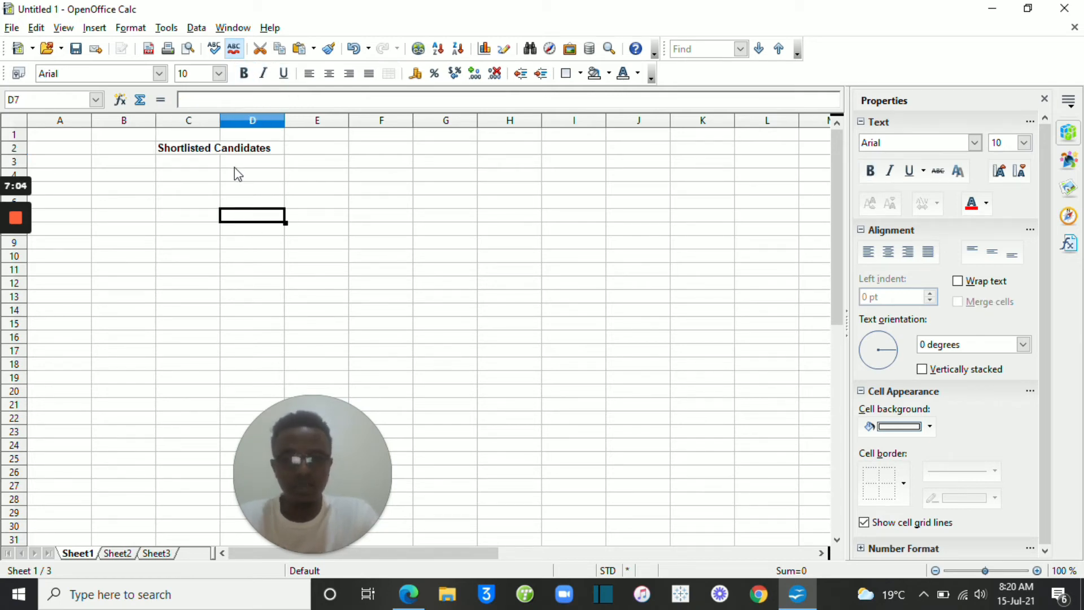
left_click(225, 152)
Enter the column headers "Names" in C4 and "Scores" in D4.
left_click(176, 180)
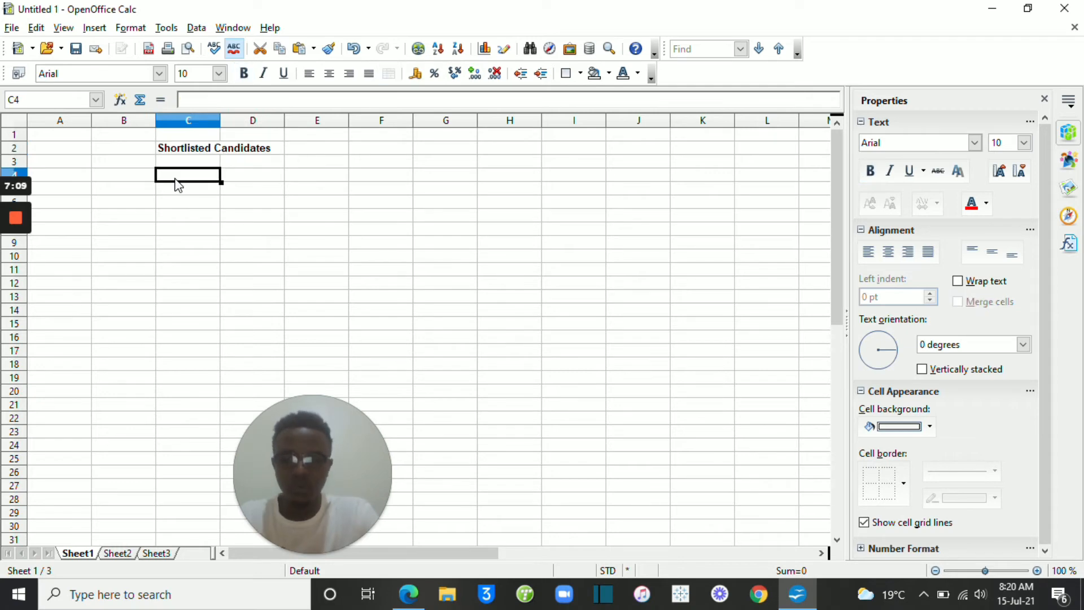
type("Names")
left_click(276, 179)
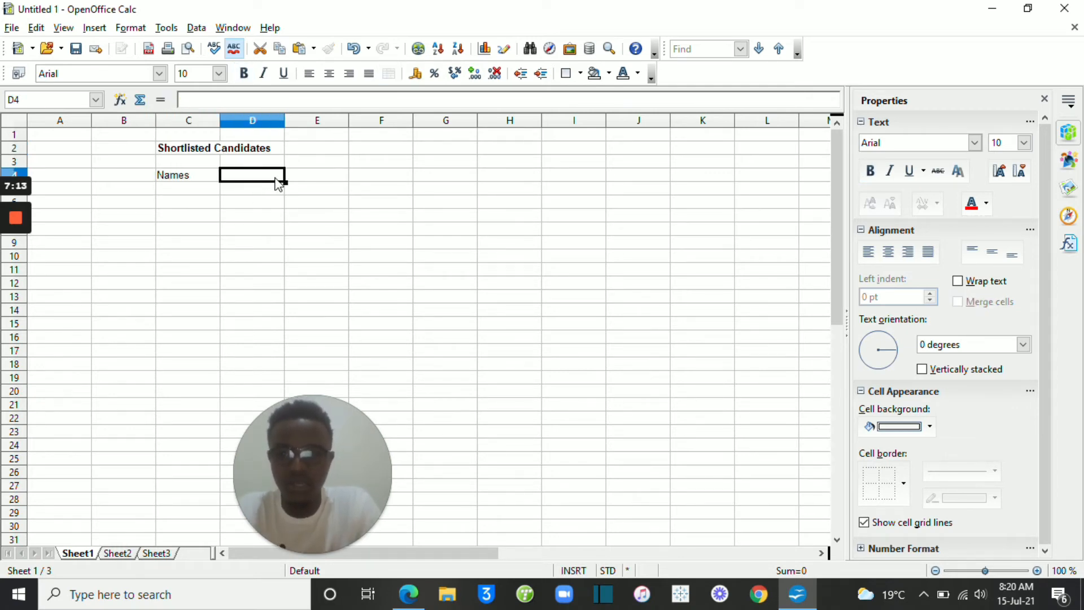
type("Scores")
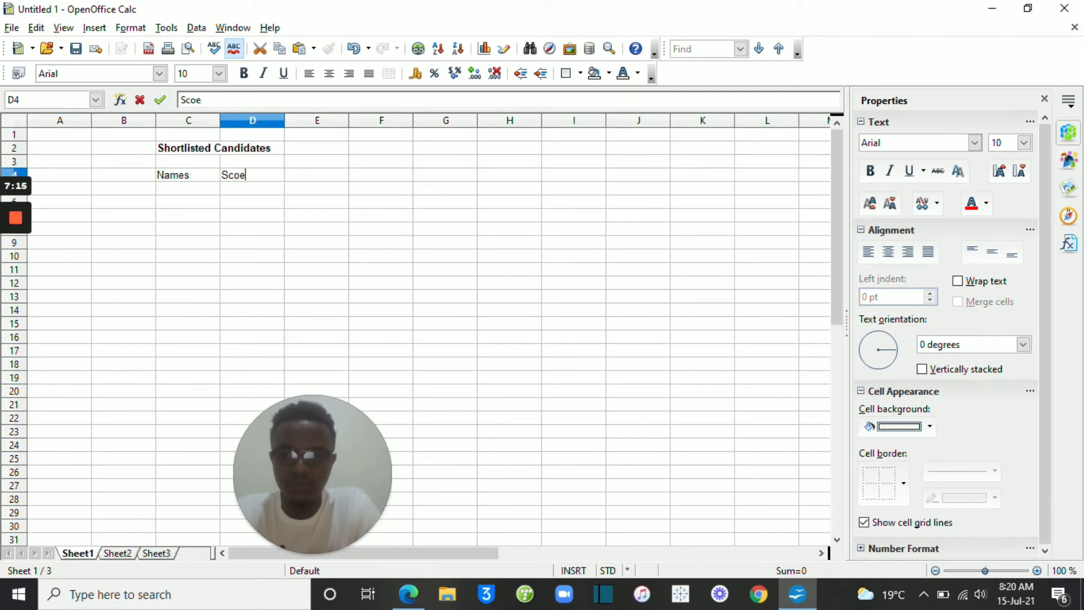
Enter the first names of five candidates in cells C5 to C9 under the Names header.
double_click(182, 192)
type("Baraka")
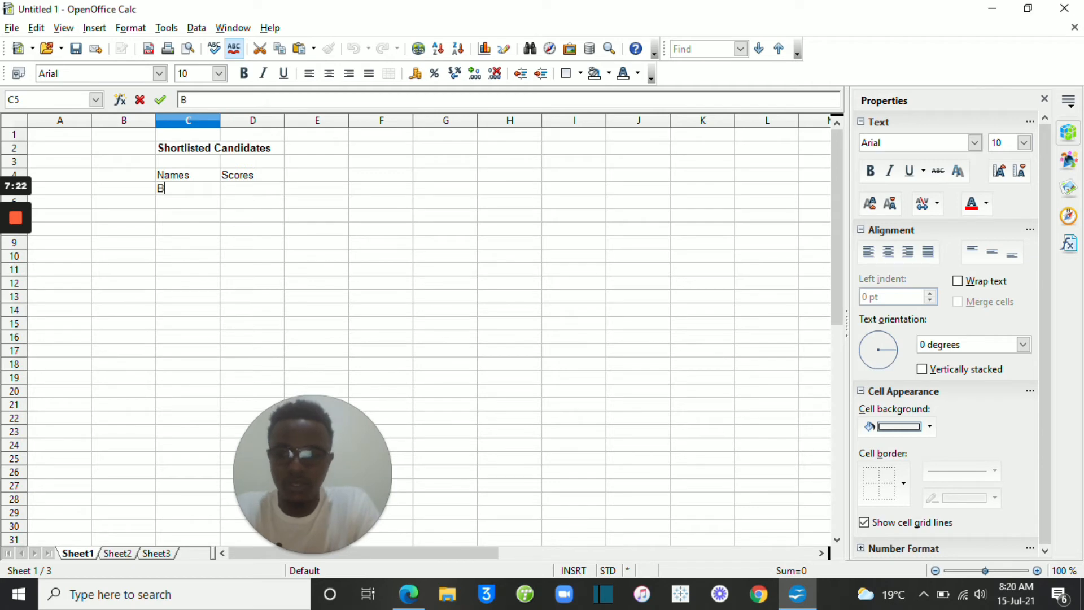
left_click(185, 204)
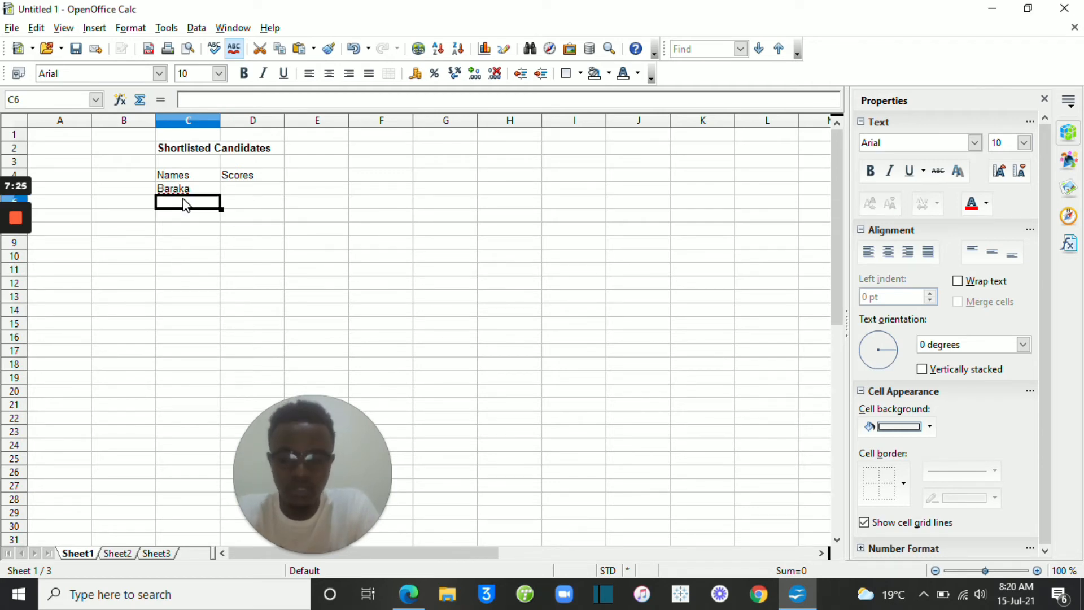
type("Susan")
left_click(179, 219)
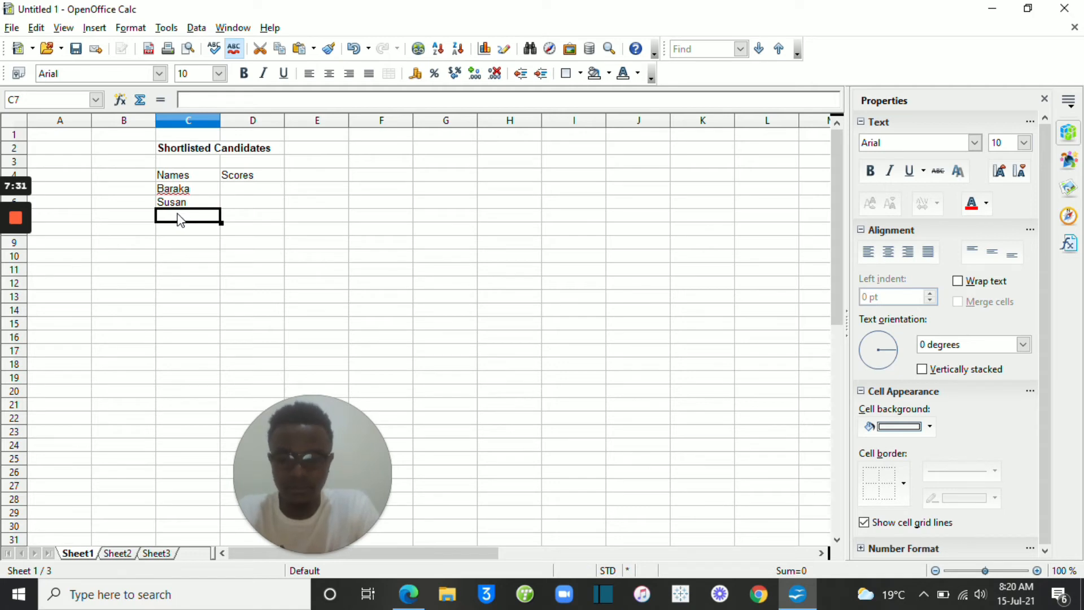
type("Mark")
key("Return")
type("Luca")
left_click(180, 248)
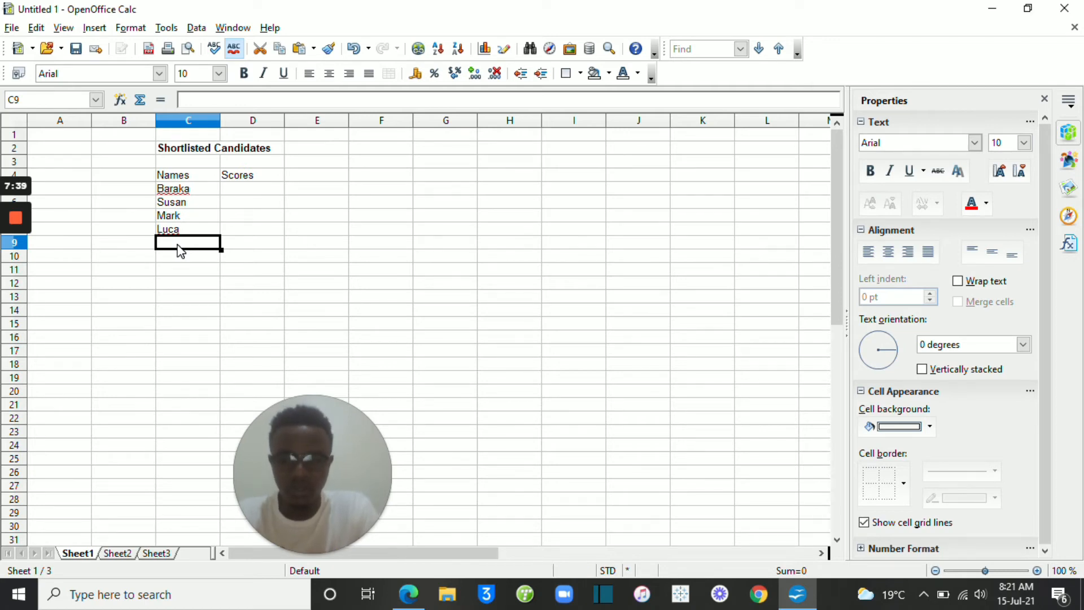
type("Peter")
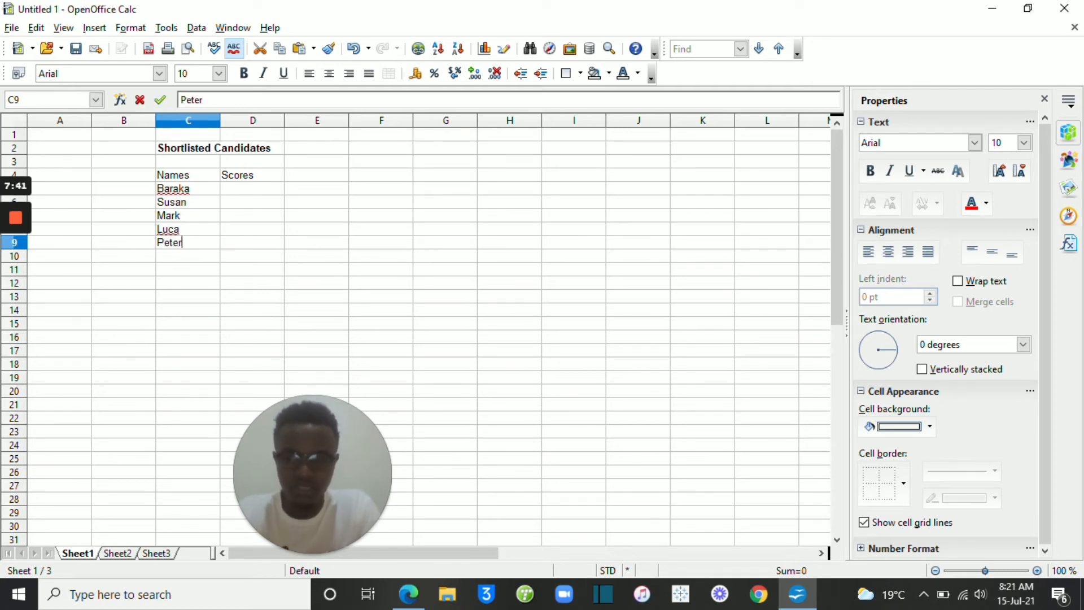
Enter the scores 98 in D5 and 96 in D6 under the Scores header.
left_click(254, 188)
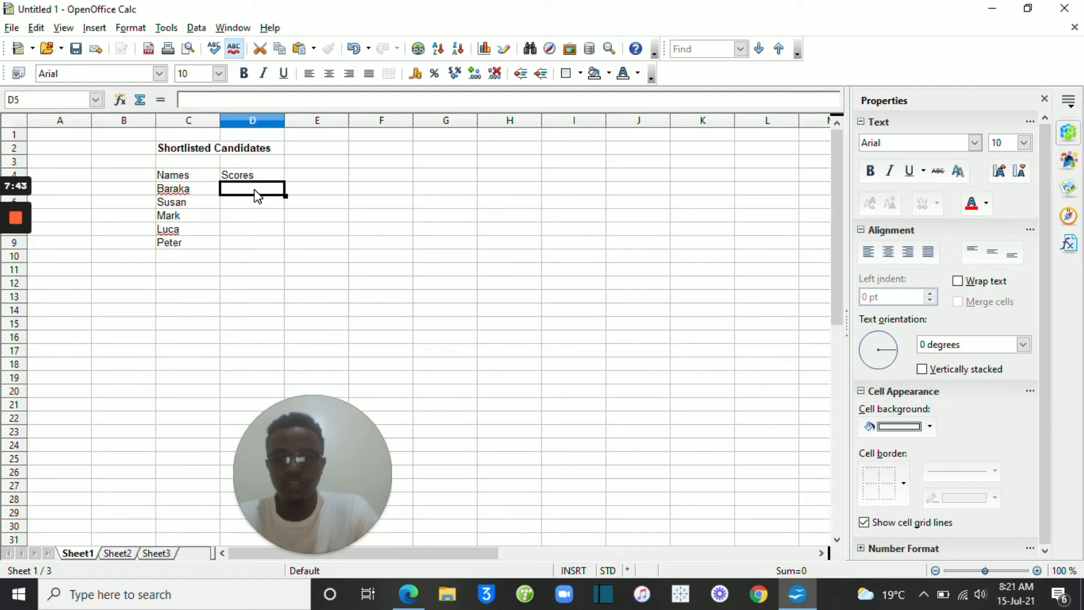
left_click(252, 207)
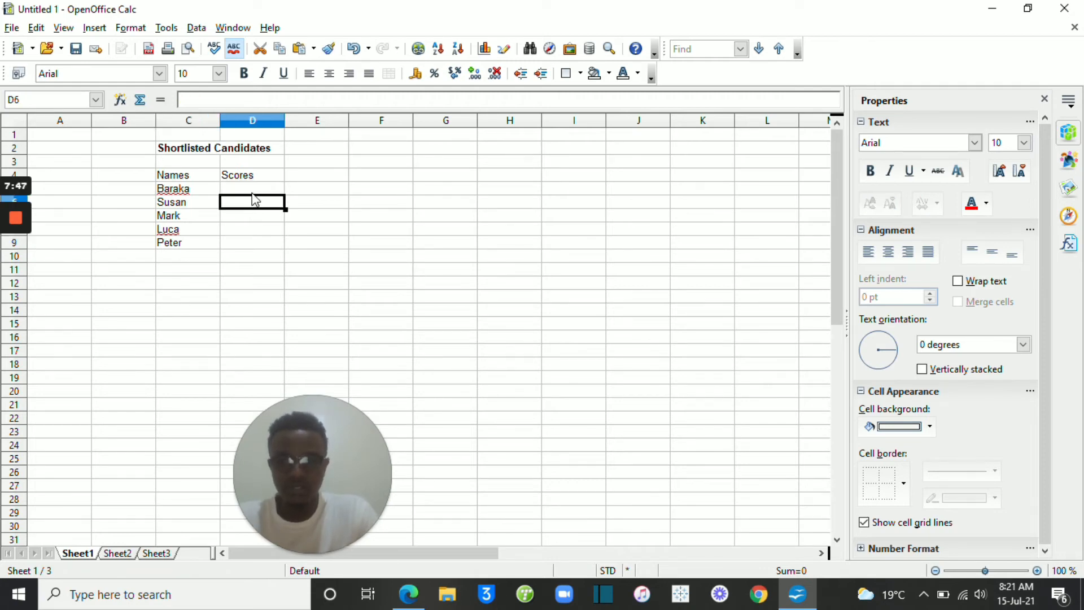
left_click(252, 189)
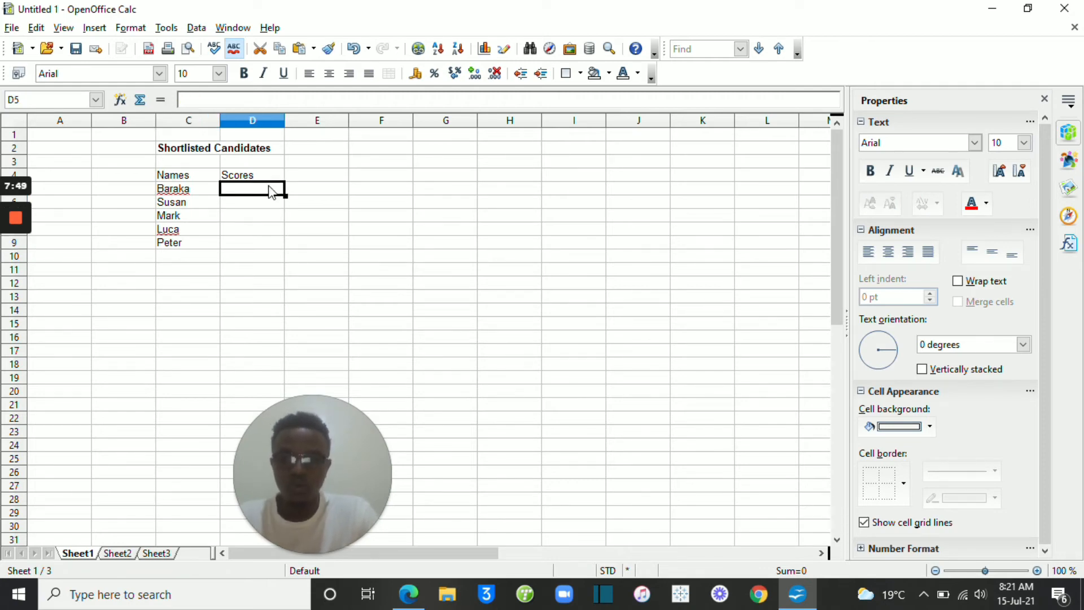
key("F2")
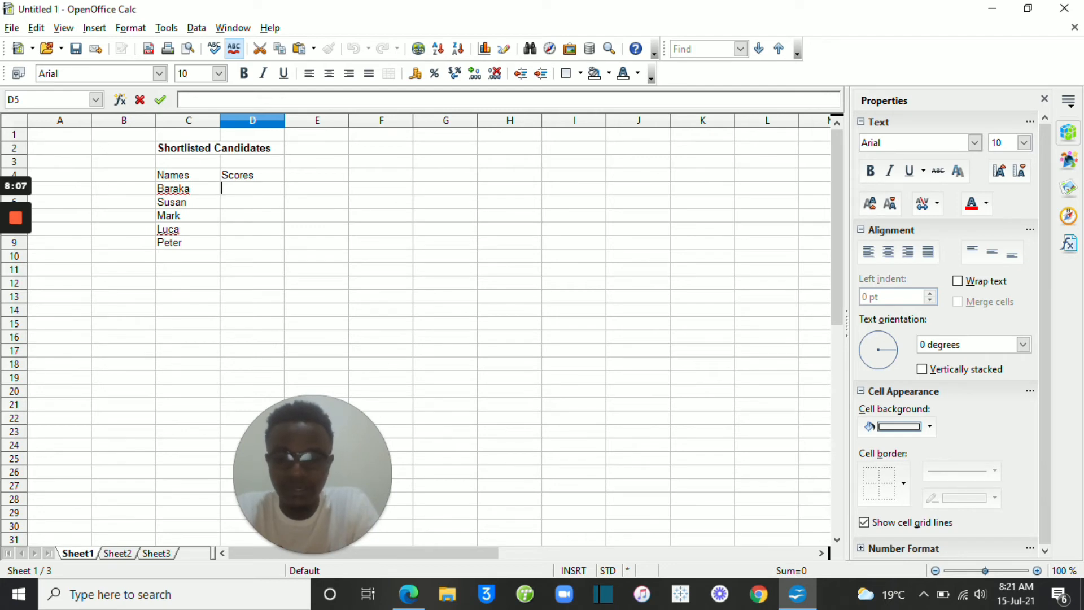
type("98")
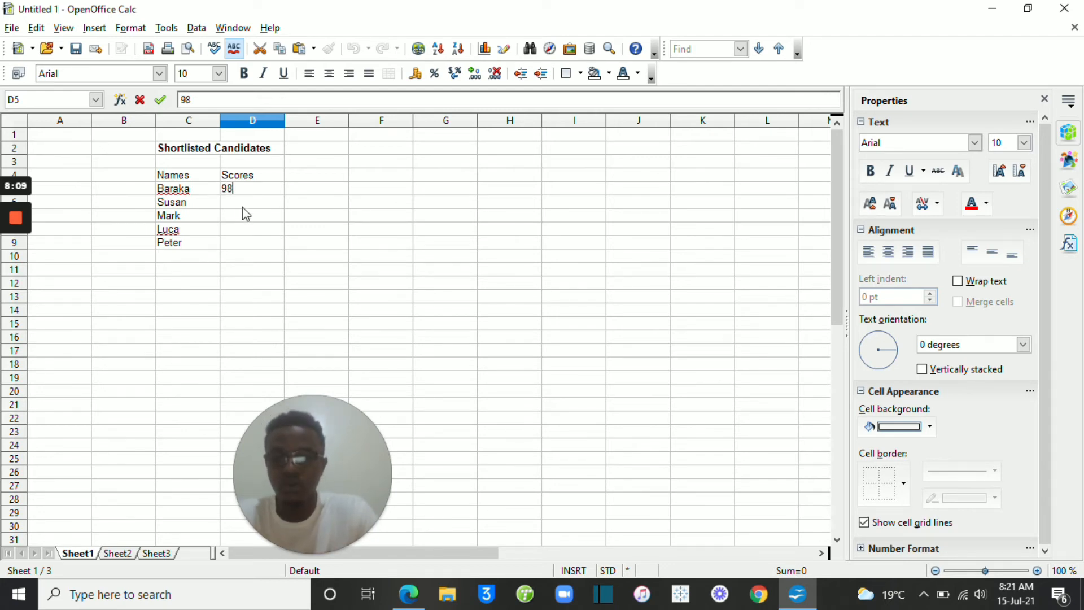
key("Return")
type("96")
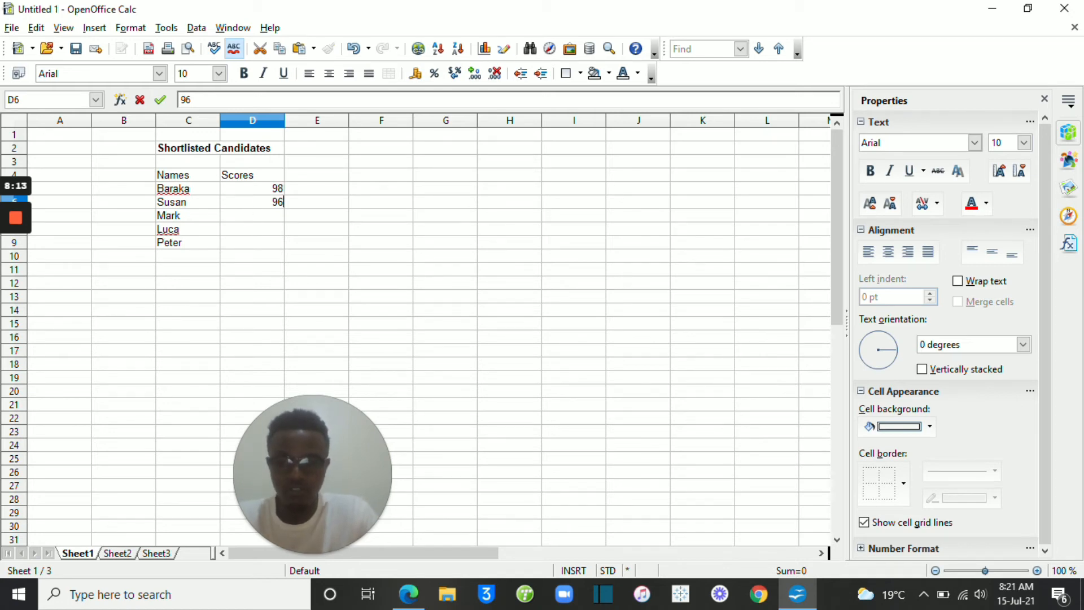
Extend the two scores in D5:D6 as a fill series down to D9.
left_click(274, 191)
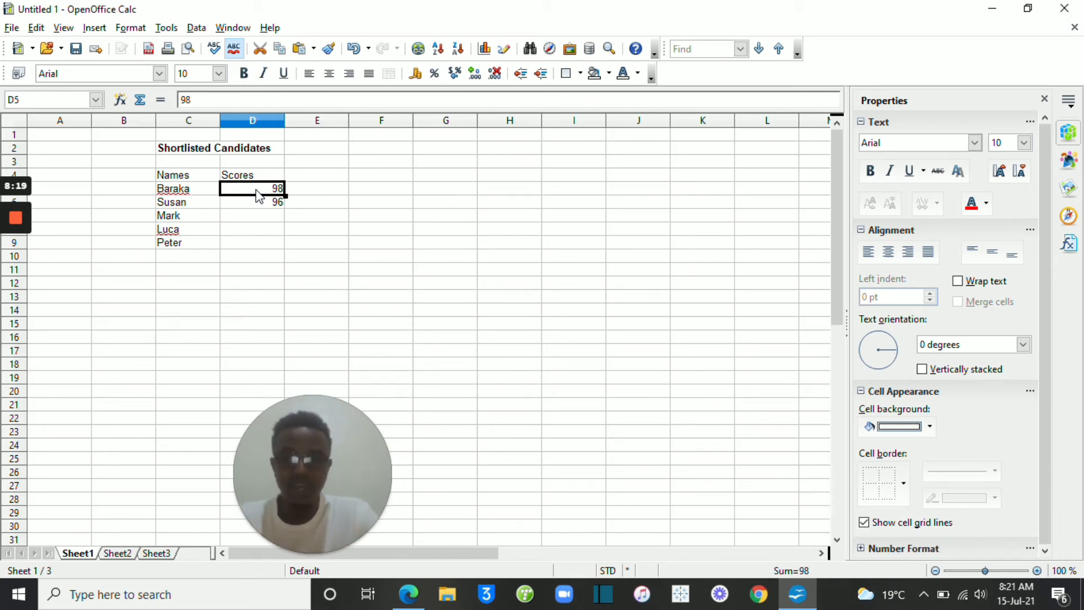
left_click_drag(264, 194, 269, 204)
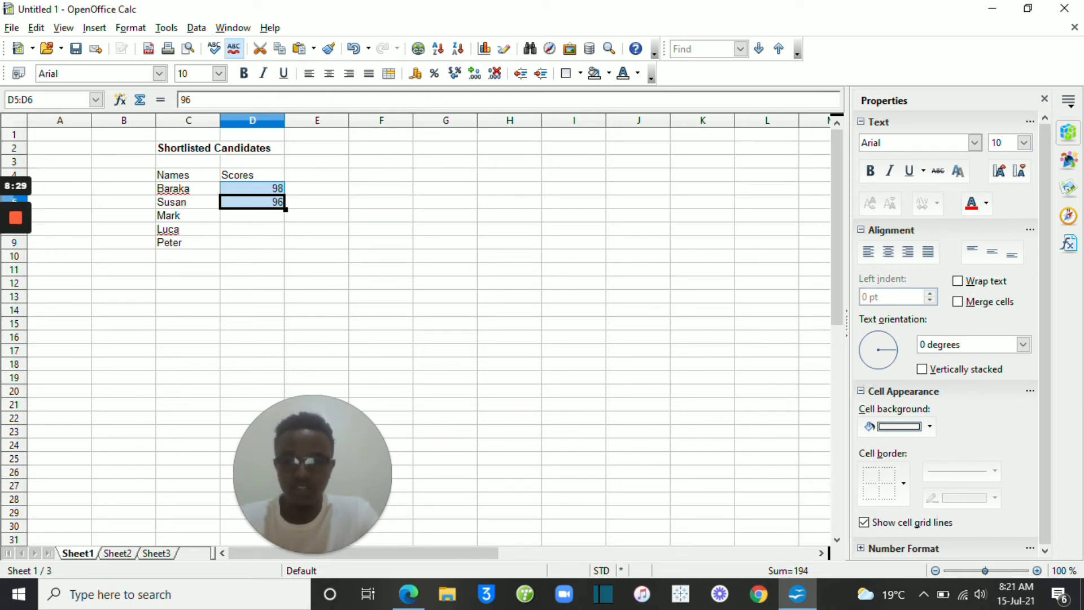
left_click_drag(285, 209, 285, 259)
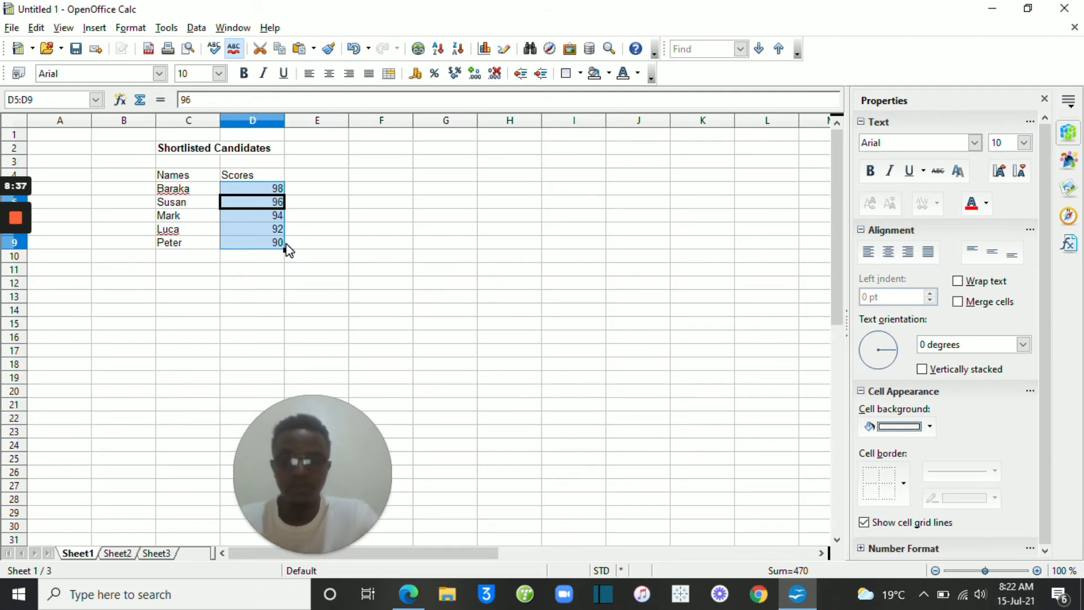
left_click(305, 236)
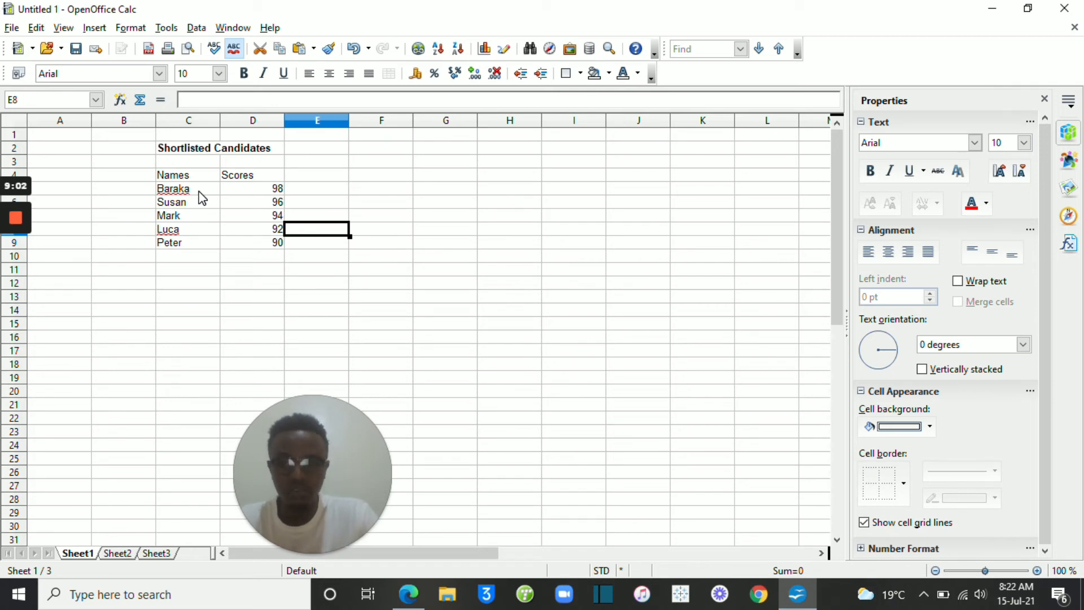
Apply outer and inner borders to all cells of the names and scores table, C4:D9.
left_click_drag(158, 176, 259, 247)
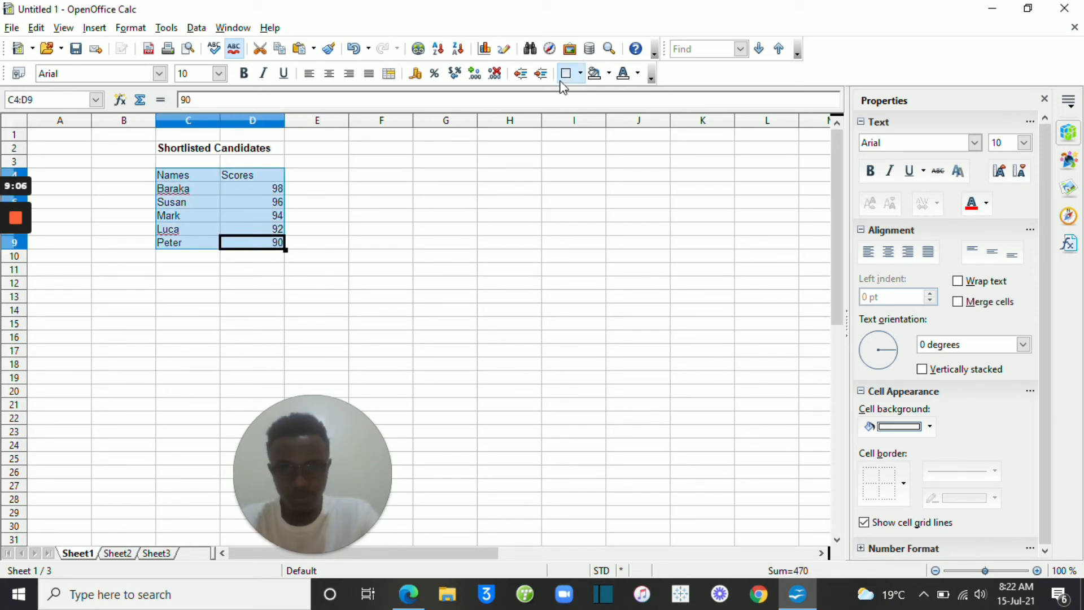
left_click(576, 78)
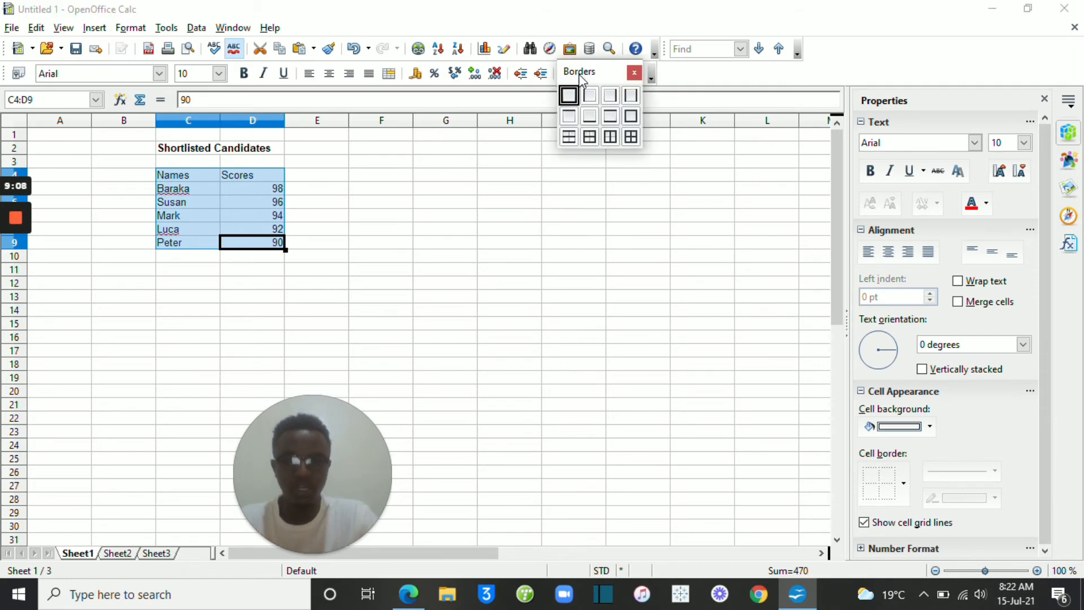
left_click(589, 138)
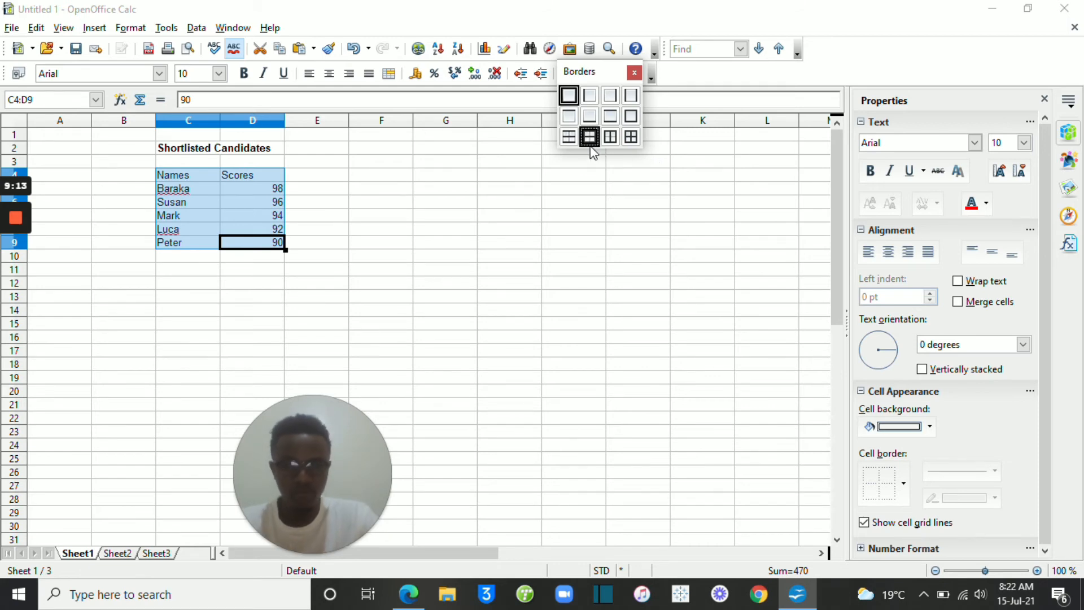
left_click(631, 138)
left_click(377, 248)
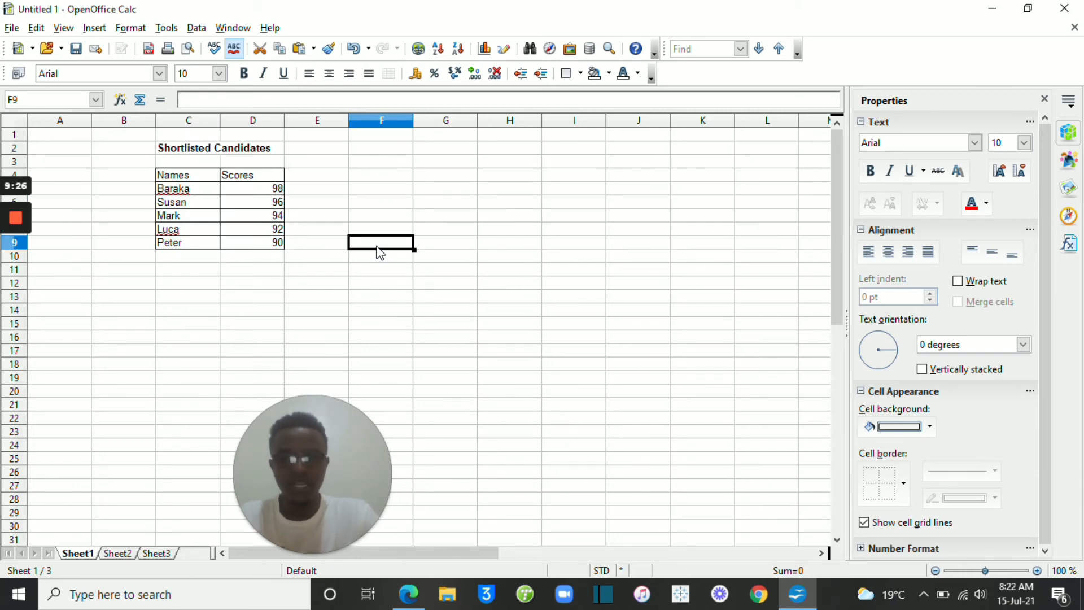
Copy the bordered table C4:D9 and paste repeated copies directly beneath it, starting at C10, C16, C22 and C28.
left_click(153, 205)
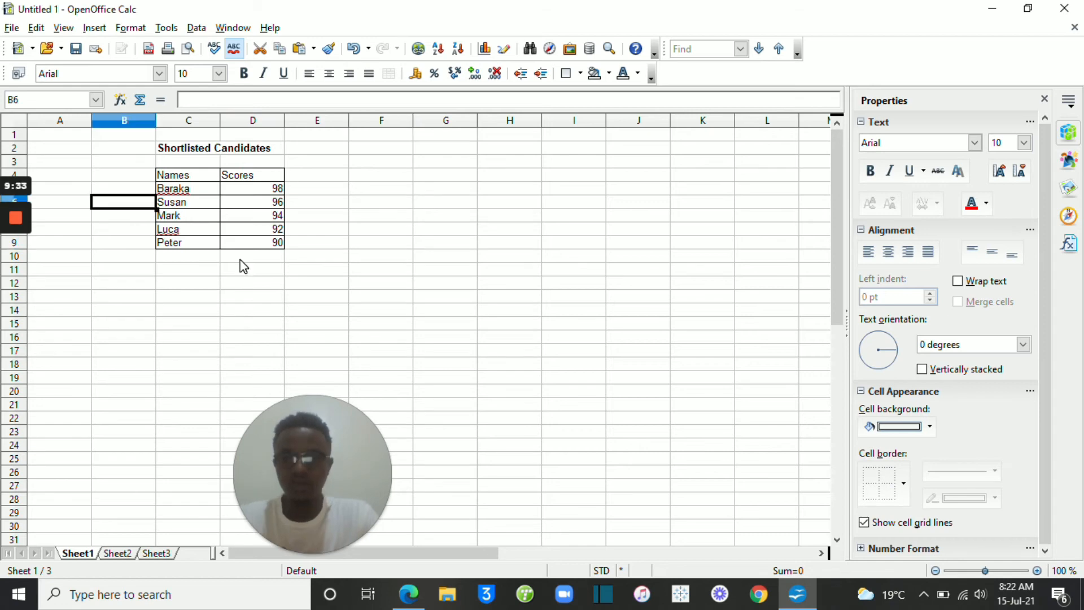
left_click_drag(168, 176, 254, 241)
key("ctrl+c")
left_click(171, 257)
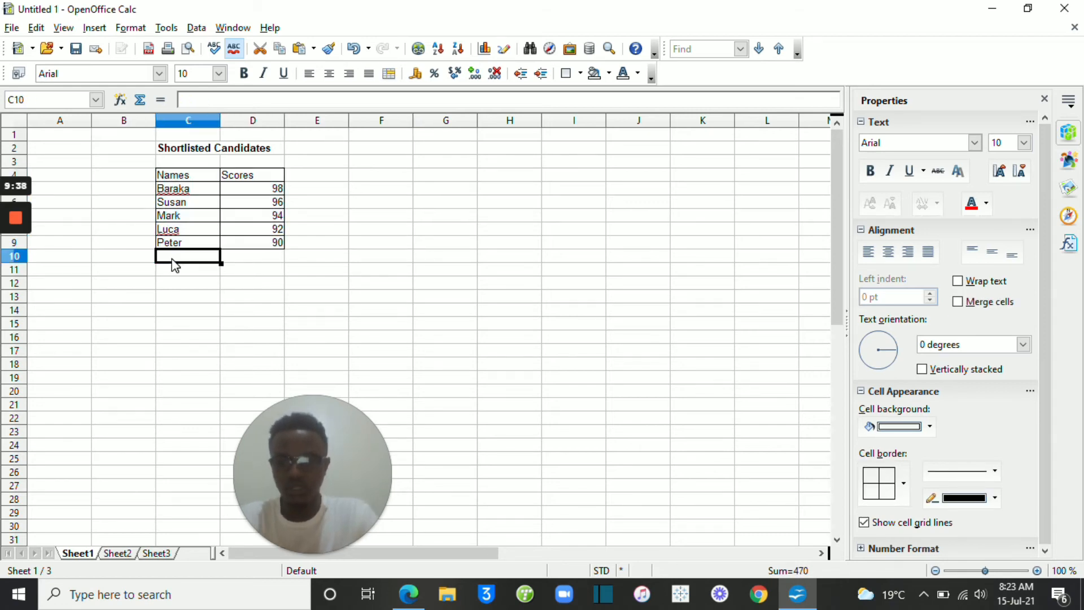
key("ctrl+v")
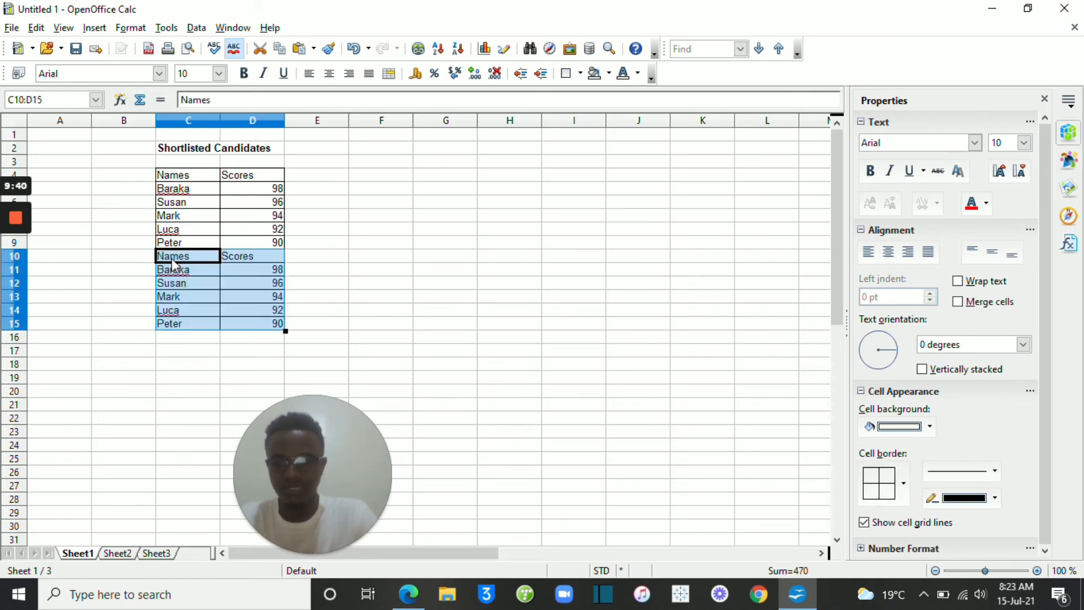
left_click(179, 340)
key("ctrl+v")
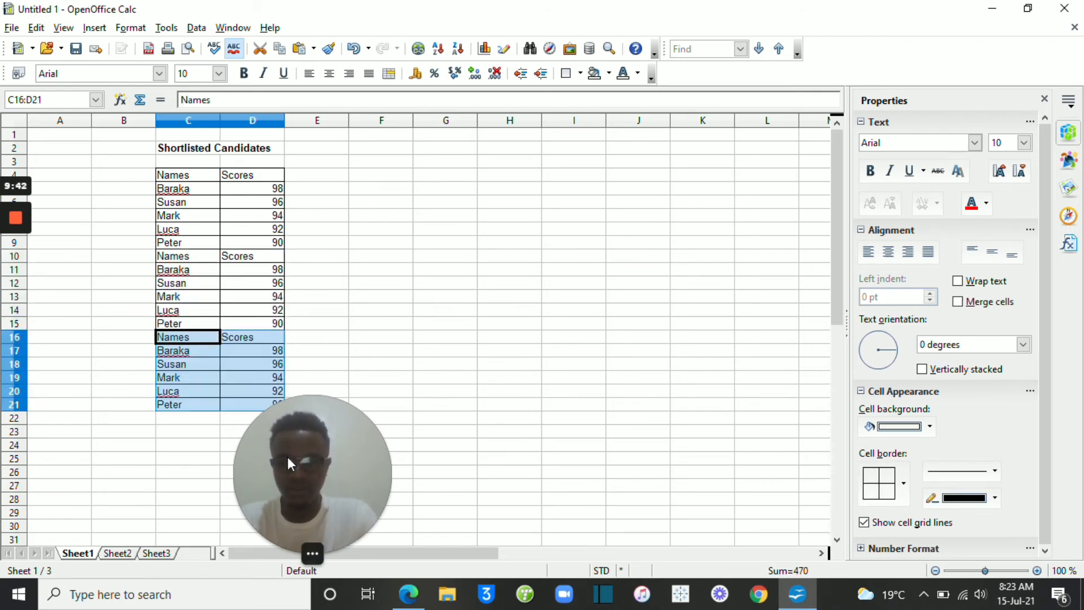
left_click_drag(287, 456, 814, 456)
left_click(182, 425)
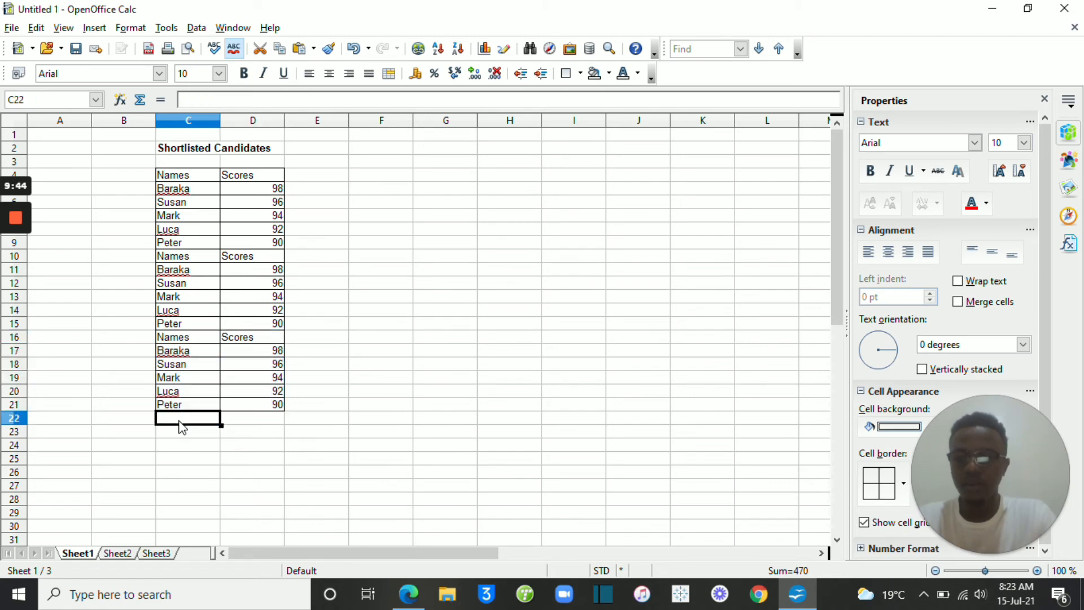
key("ctrl+v")
left_click(381, 390)
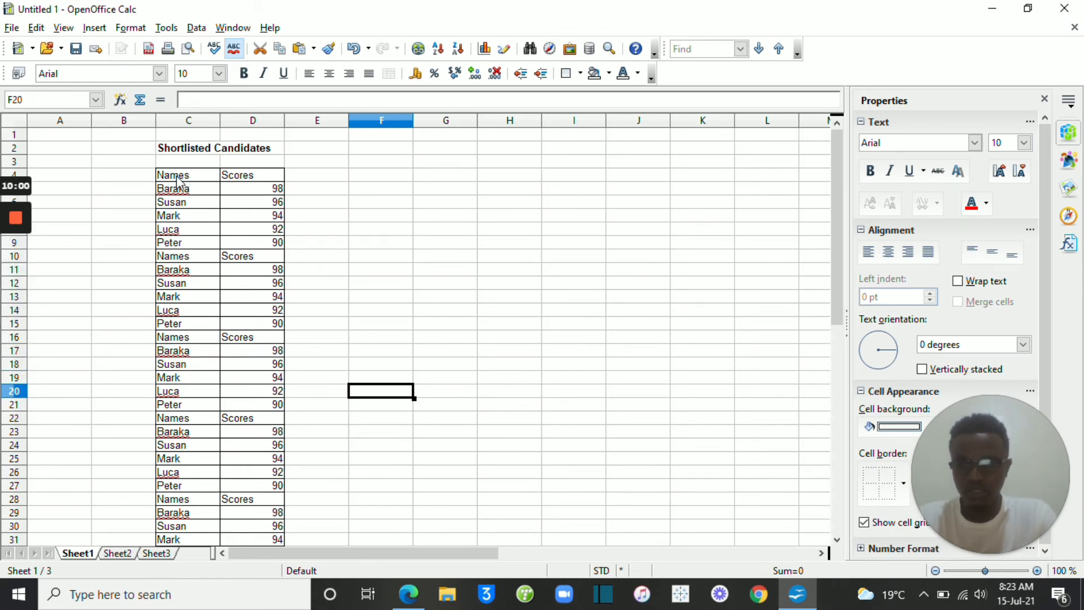
Try copying the "Shortlisted Candidates" title formatting onto cell D5 with the Format Paintbrush, and undo it.
left_click_drag(171, 176, 253, 178)
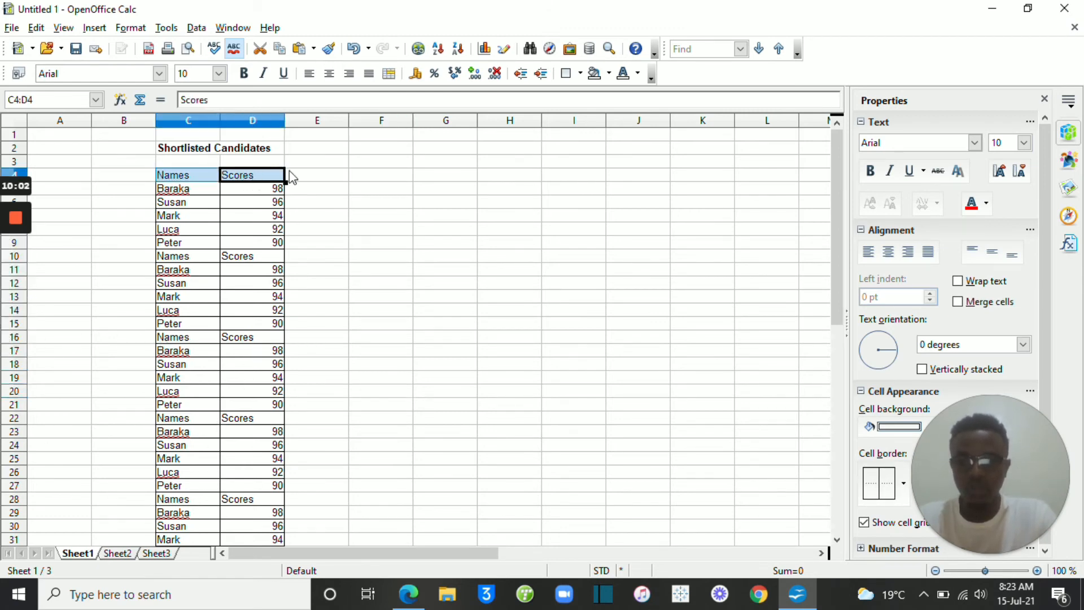
left_click(357, 188)
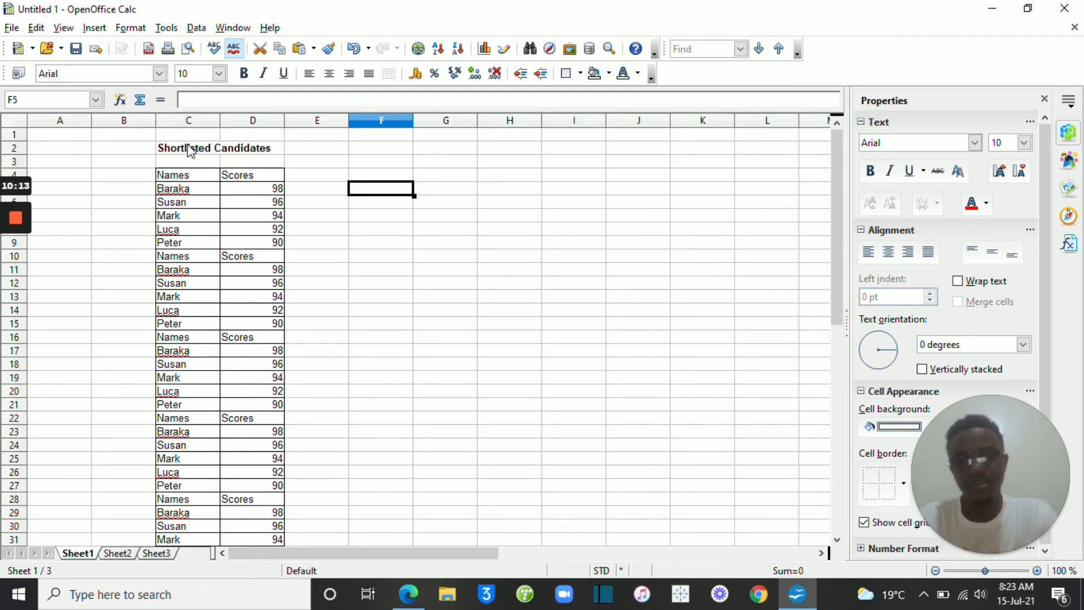
left_click(231, 150)
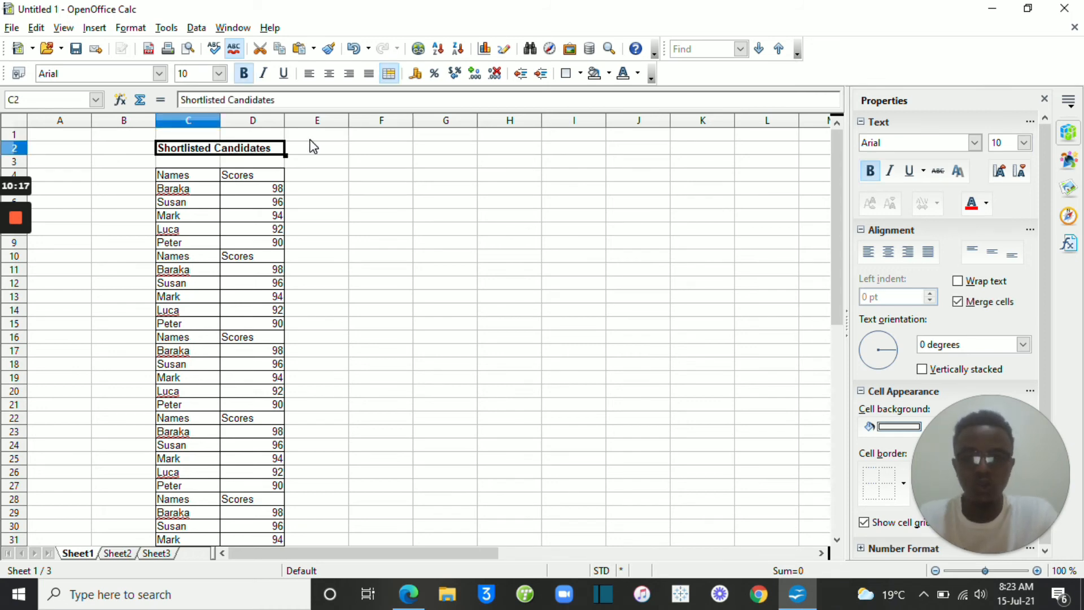
left_click(330, 50)
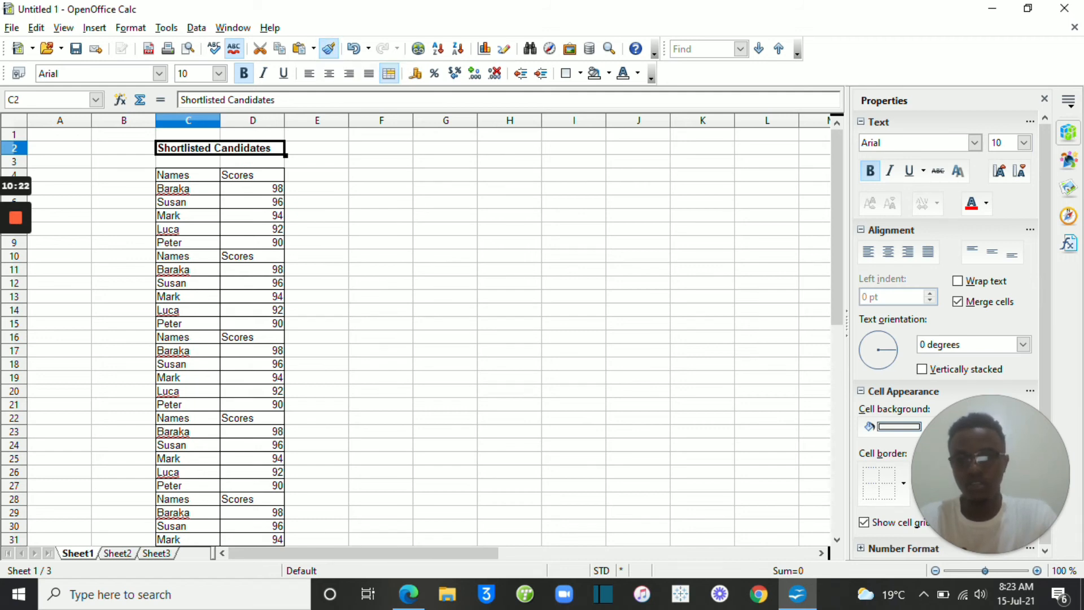
left_click(229, 188)
left_click(496, 300)
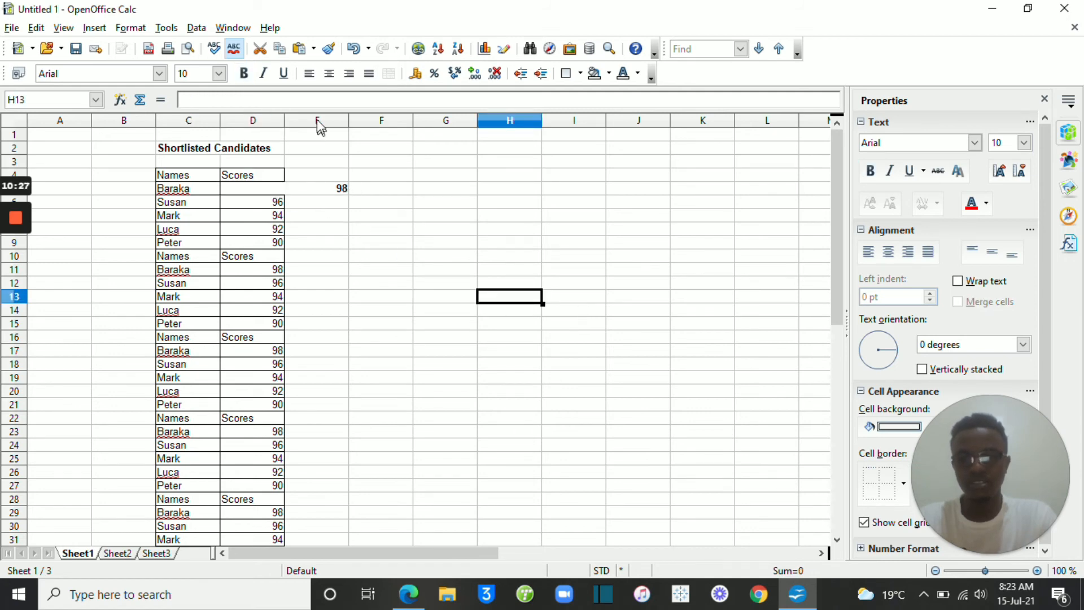
left_click(359, 49)
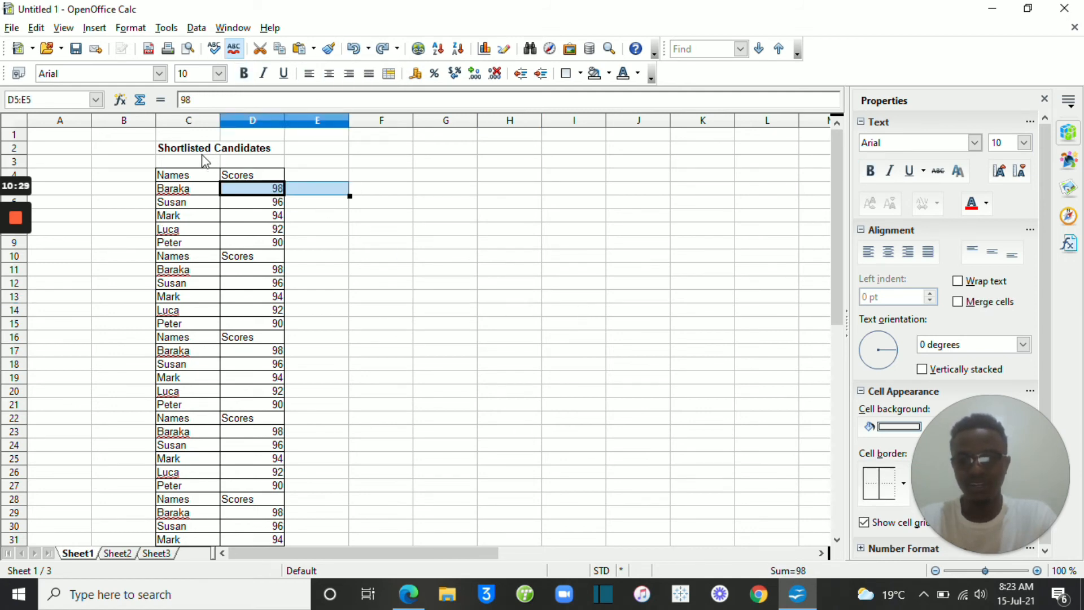
Try copying the title formatting onto the "Names" header in C4 with the Format Paintbrush, and undo it.
left_click(201, 151)
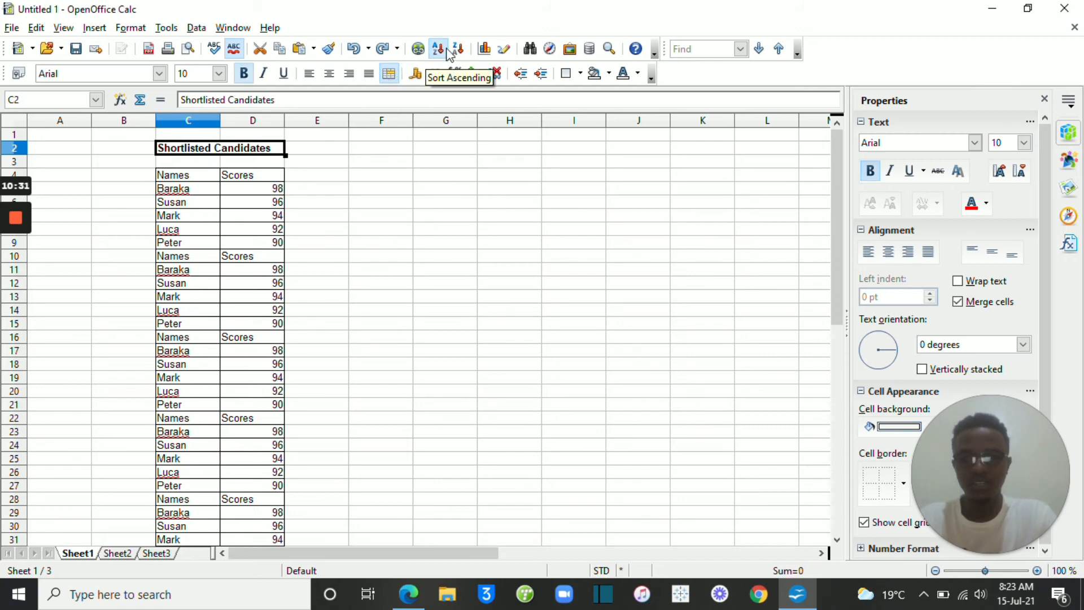
left_click(329, 49)
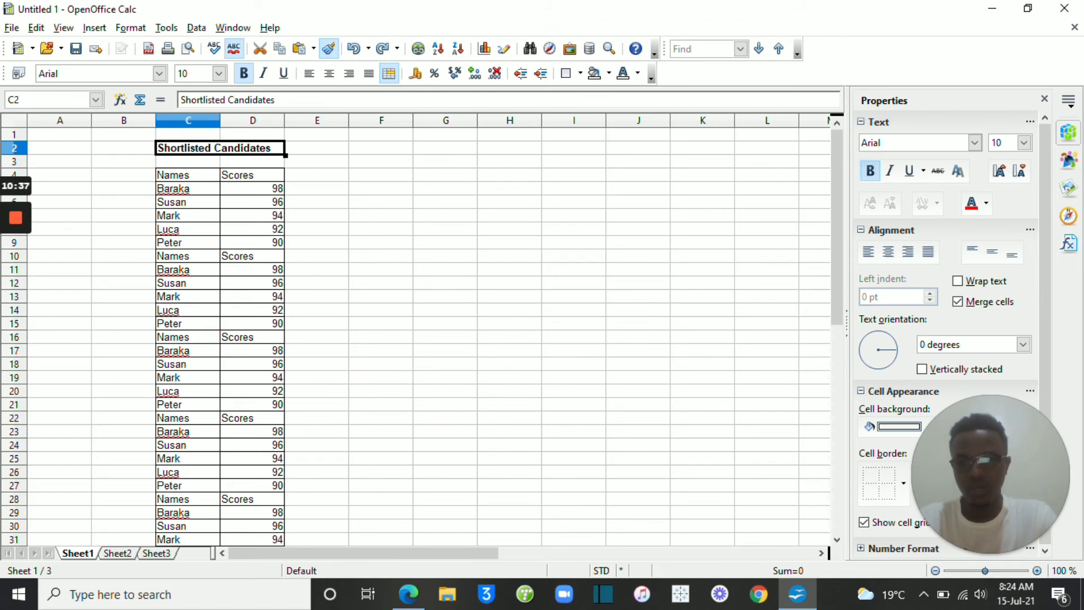
left_click(181, 176)
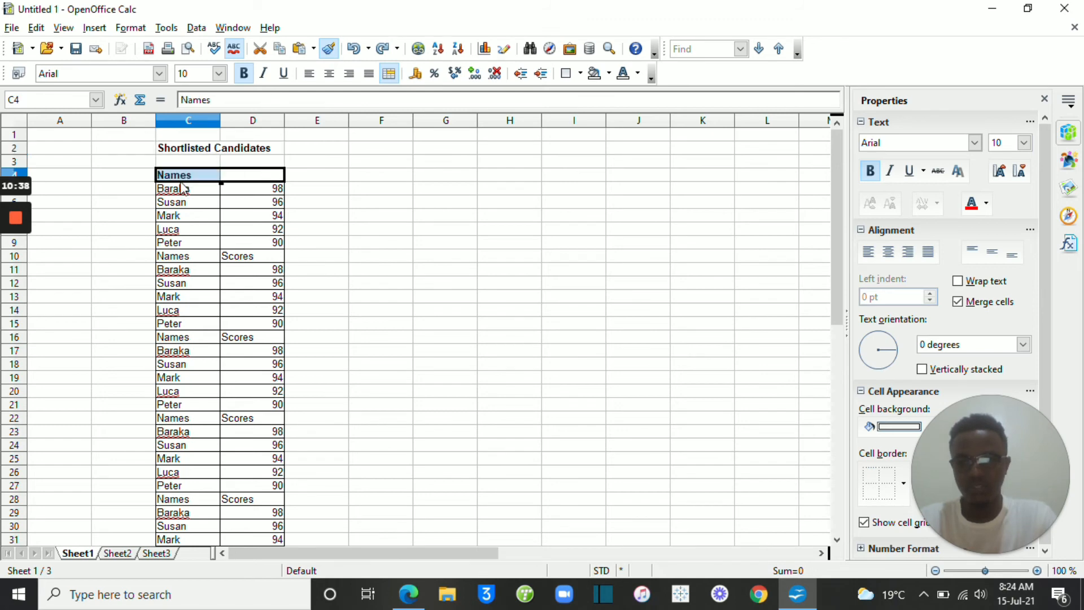
left_click(189, 257)
left_click(411, 243)
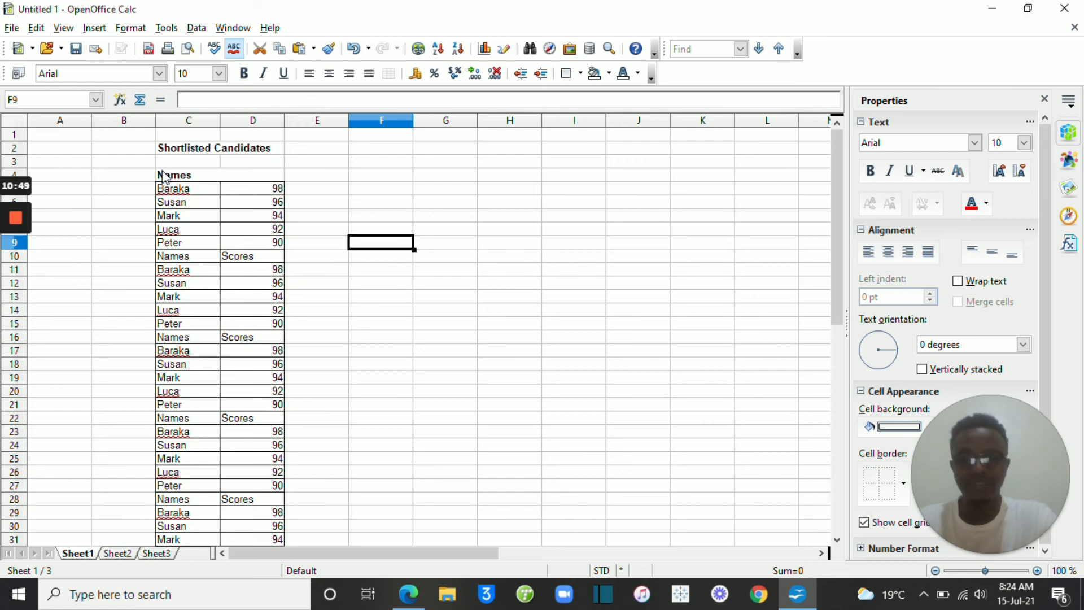
left_click(354, 48)
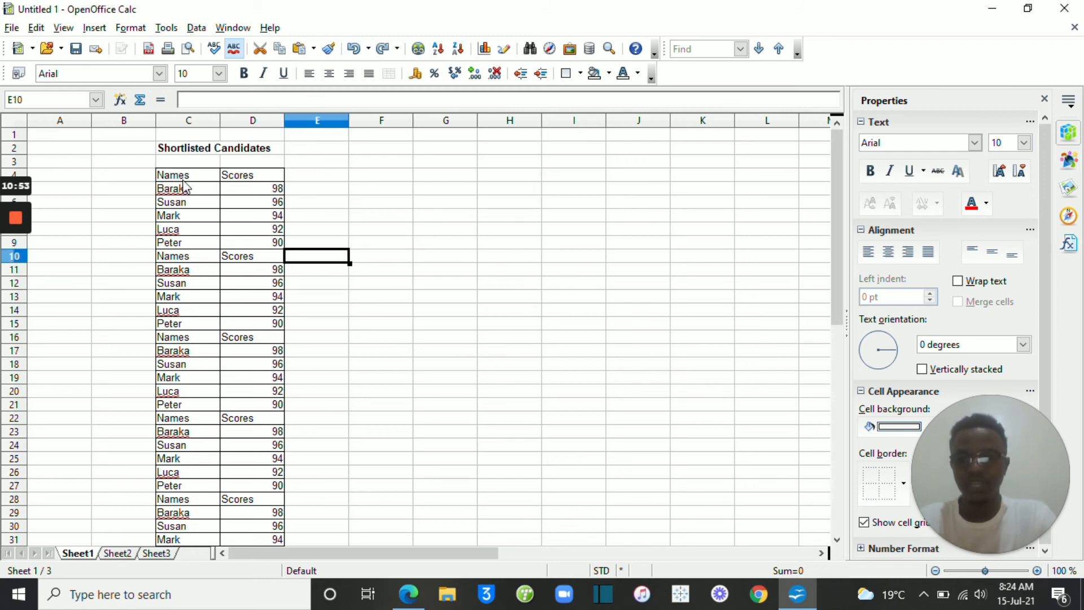
Make the "Names" and "Scores" headers in rows 4, 16, 22 and 28 bold.
left_click_drag(175, 180, 269, 177)
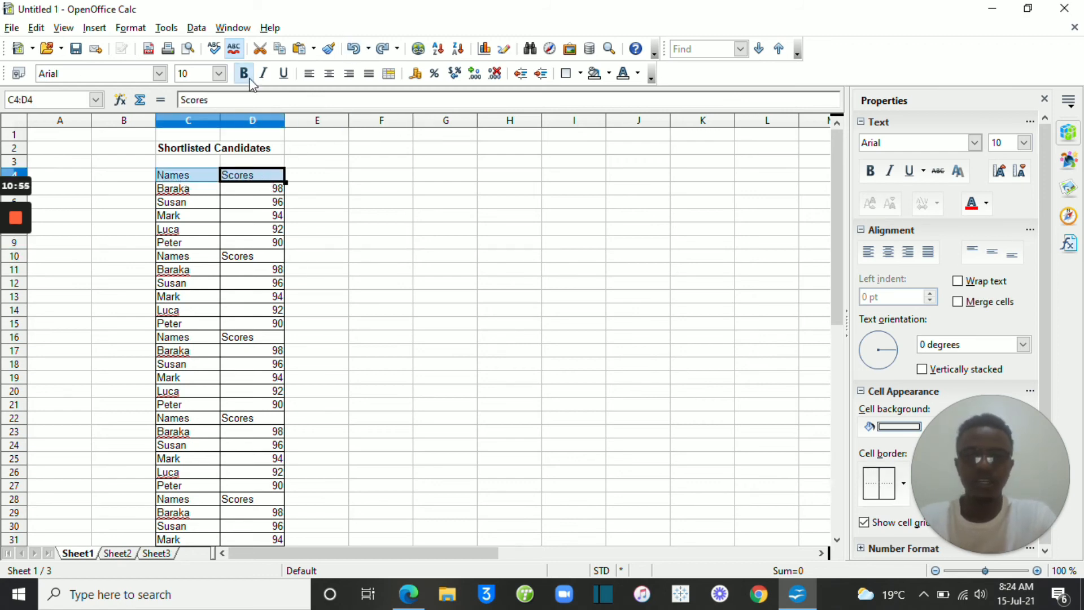
key("ctrl+b")
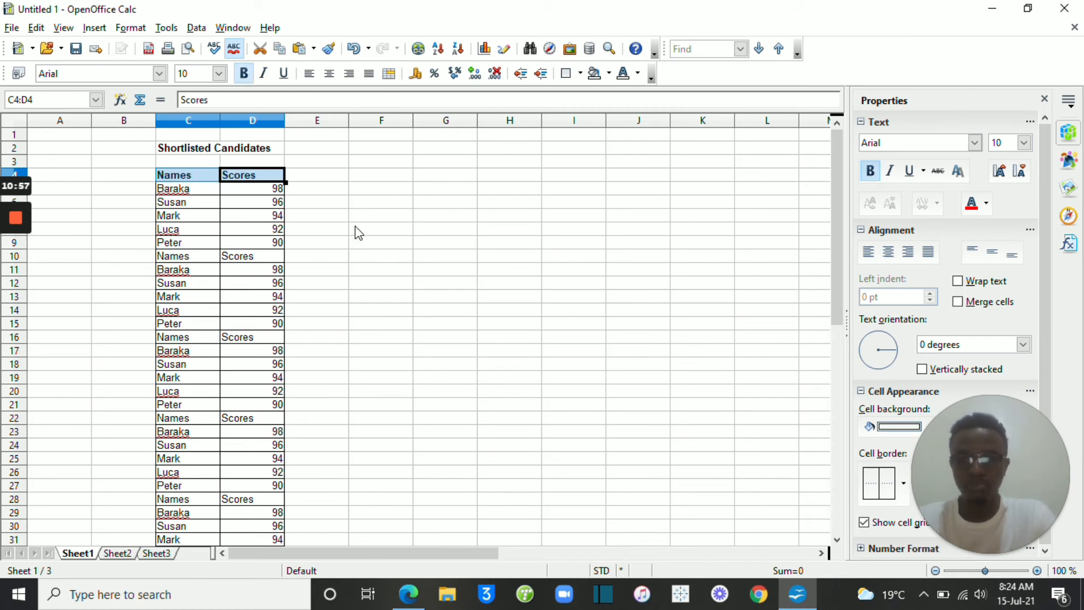
left_click_drag(172, 342, 263, 343)
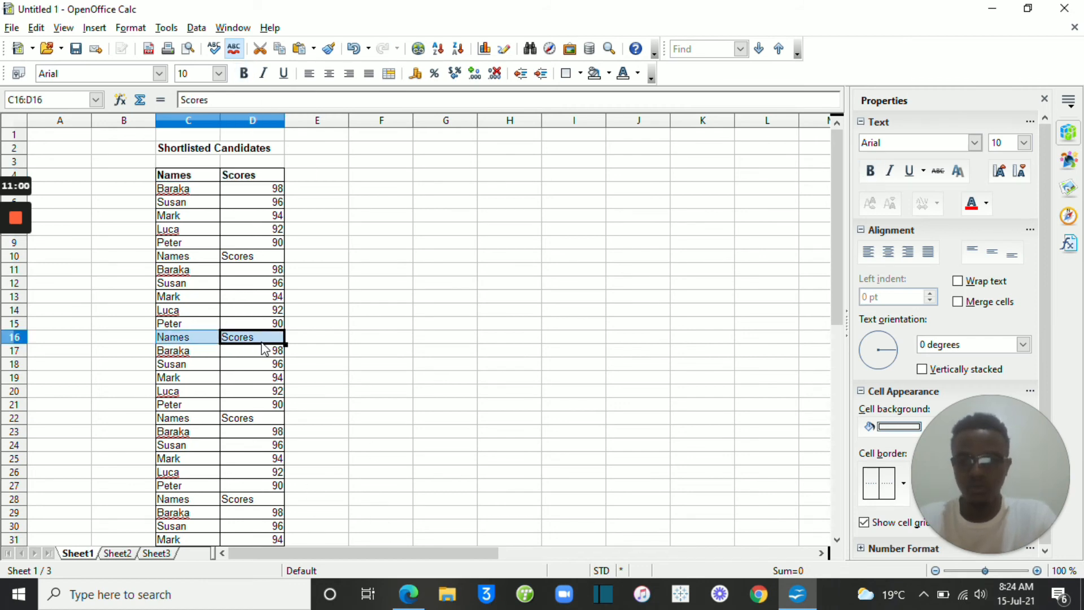
key("ctrl+b")
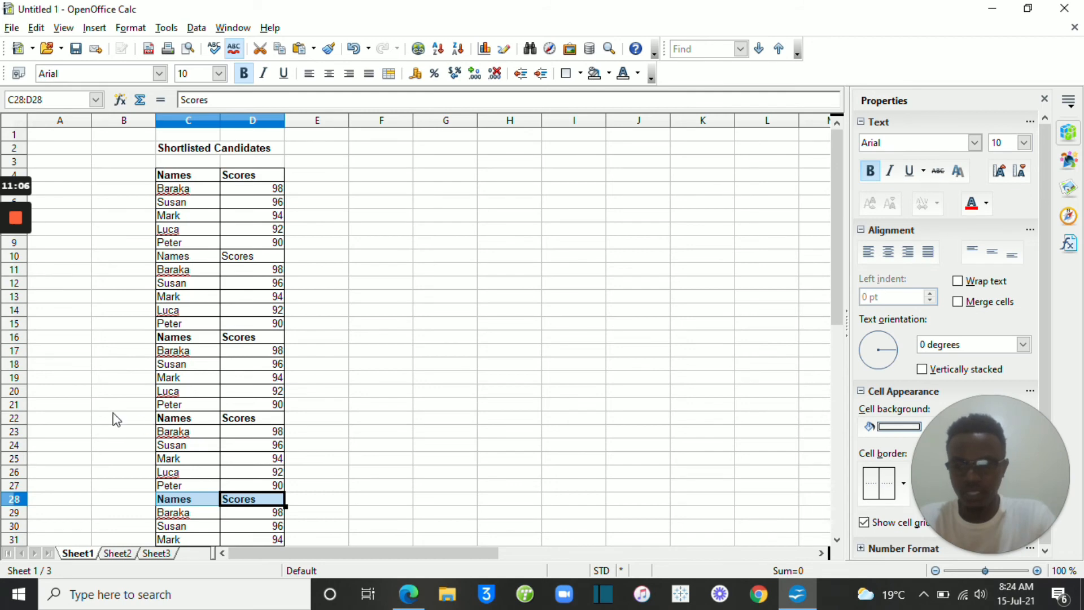
Fill the "Names" and "Scores" header cells C22:D22 with a red background.
left_click_drag(179, 428, 269, 423)
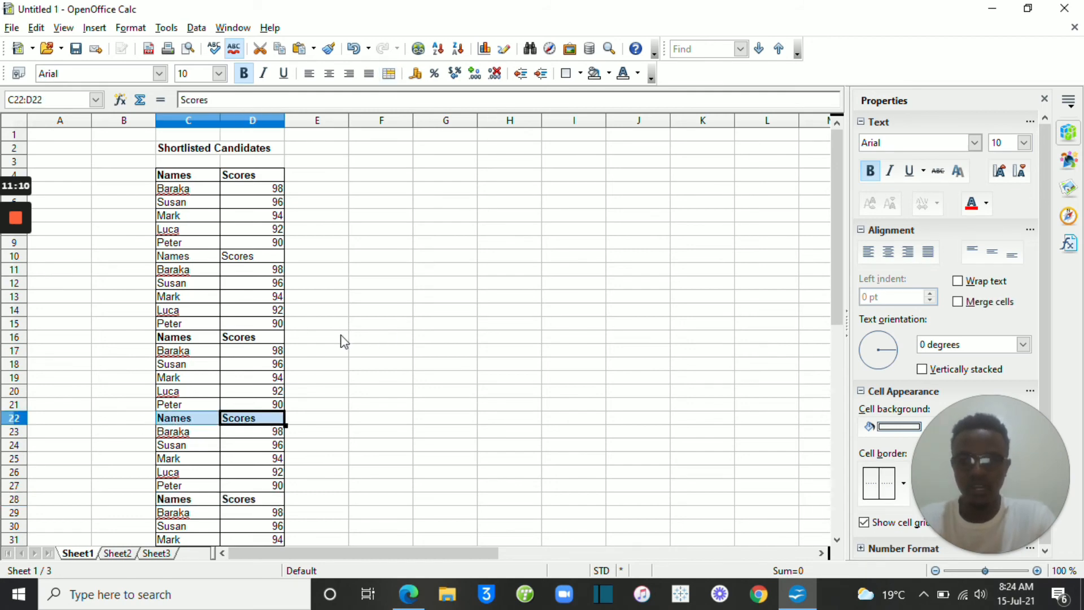
left_click(608, 73)
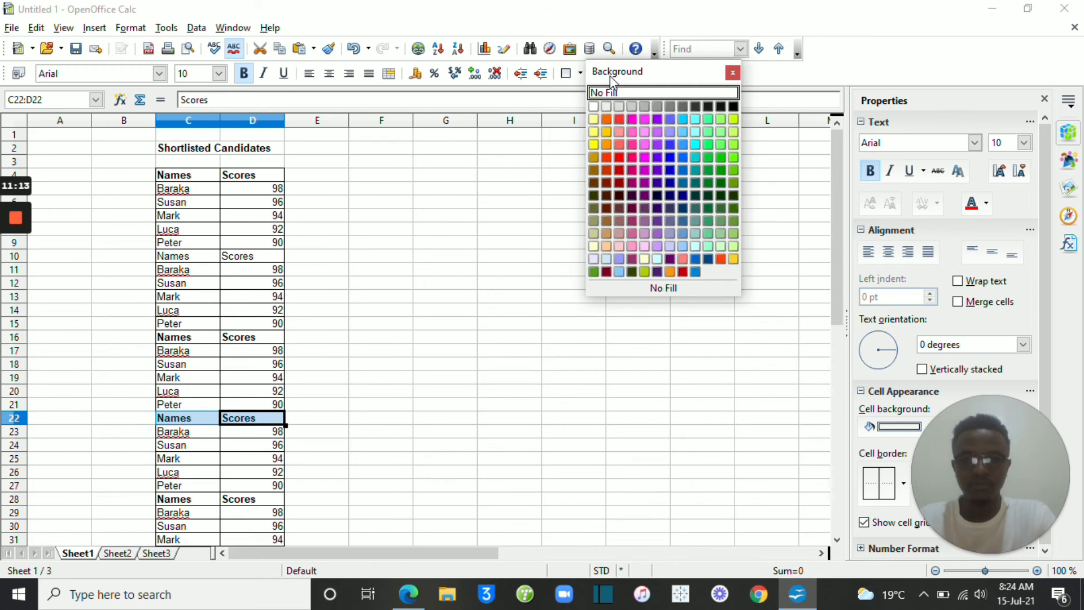
left_click(619, 119)
left_click(443, 392)
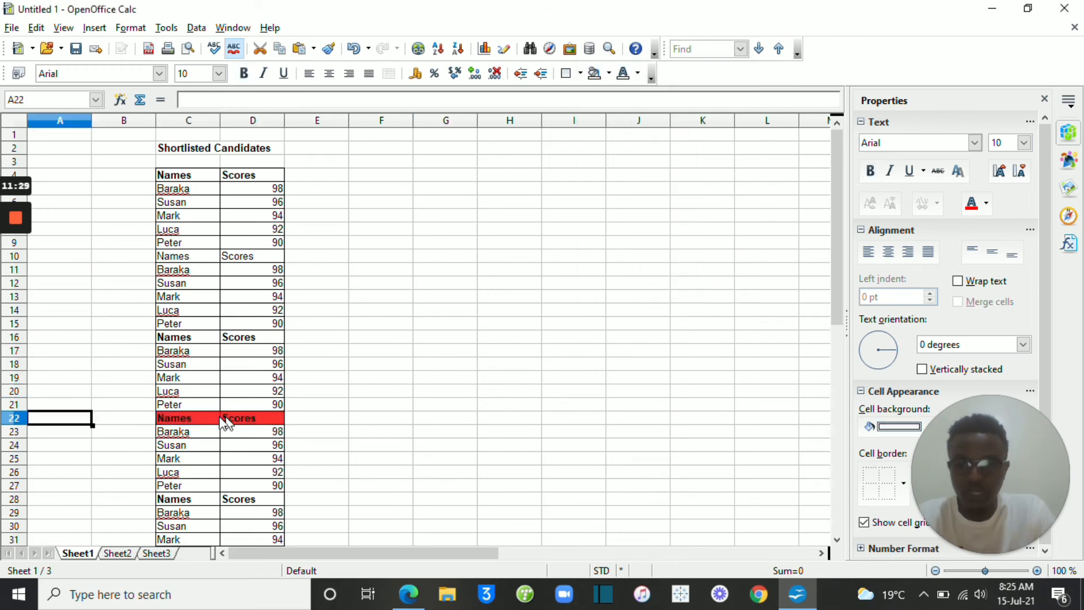
left_click(13, 418)
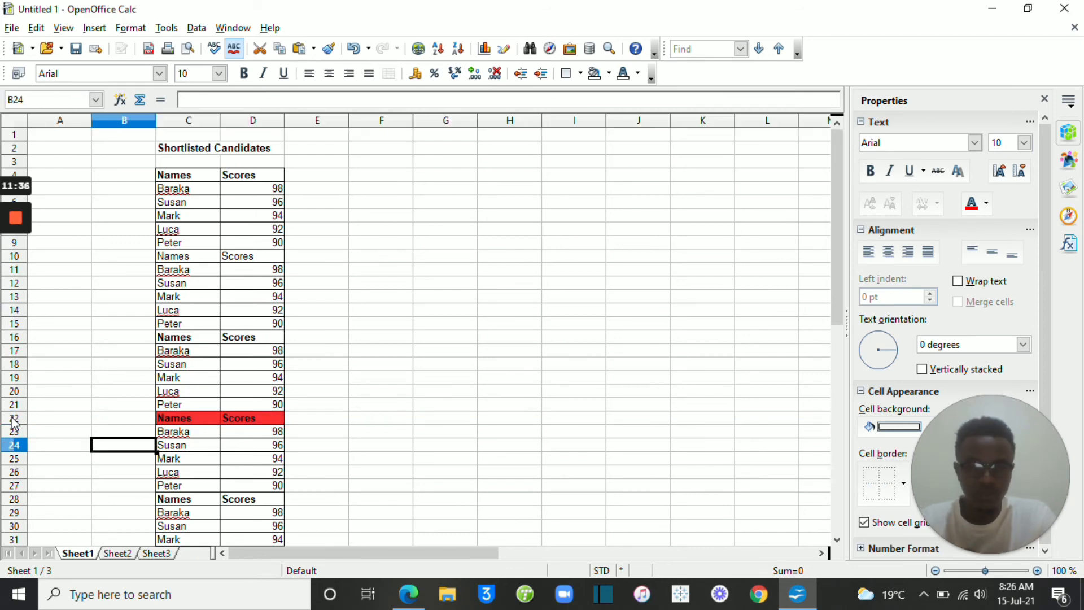
left_click(12, 418)
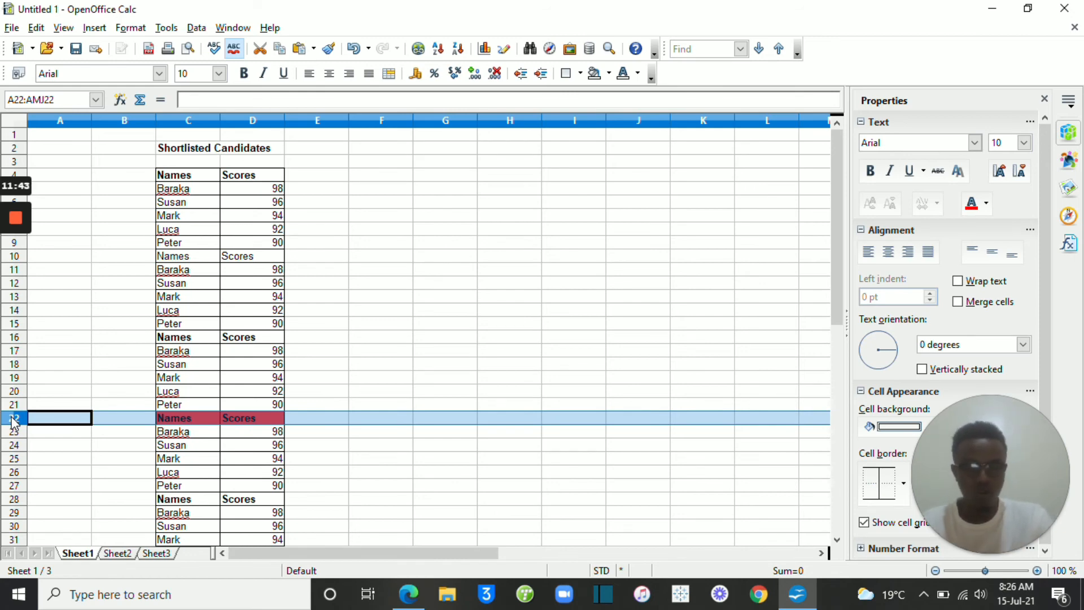
key("Delete")
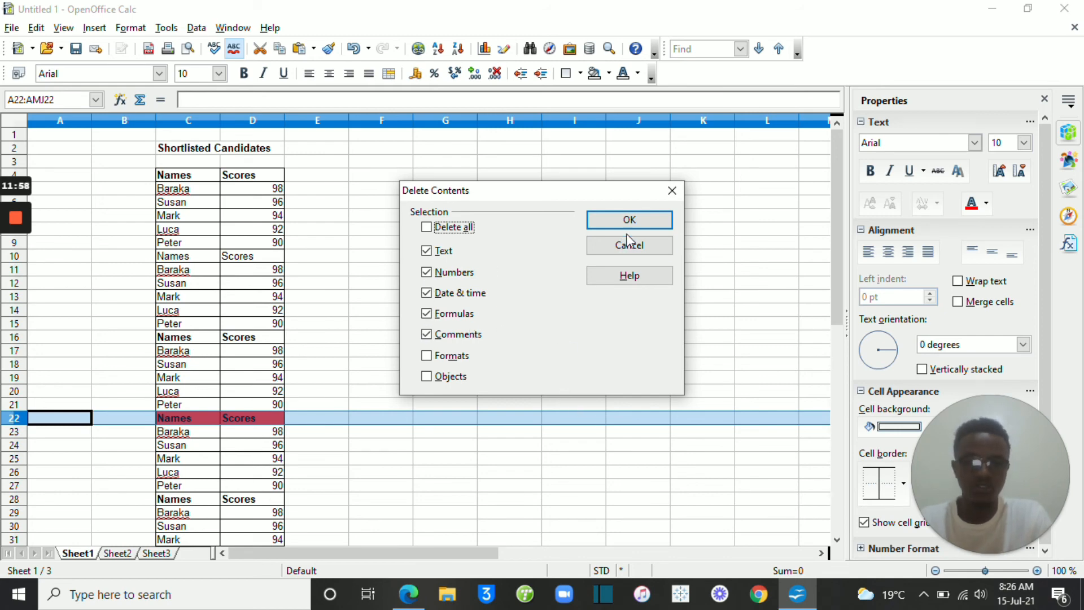
left_click(669, 195)
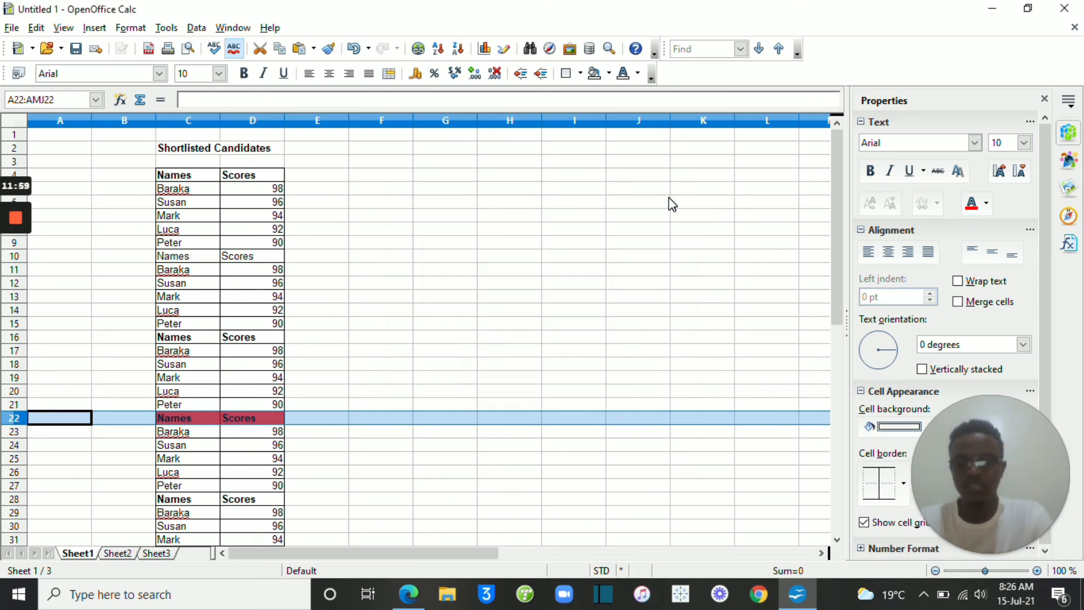
Delete the entire row 22, and undo the deletion.
right_click(17, 424)
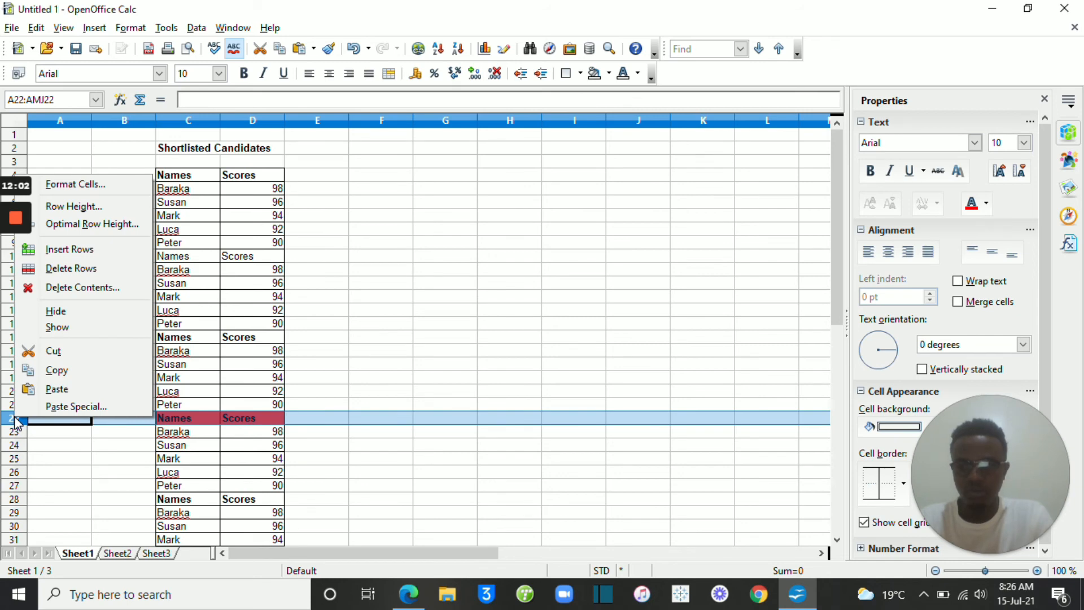
left_click(90, 270)
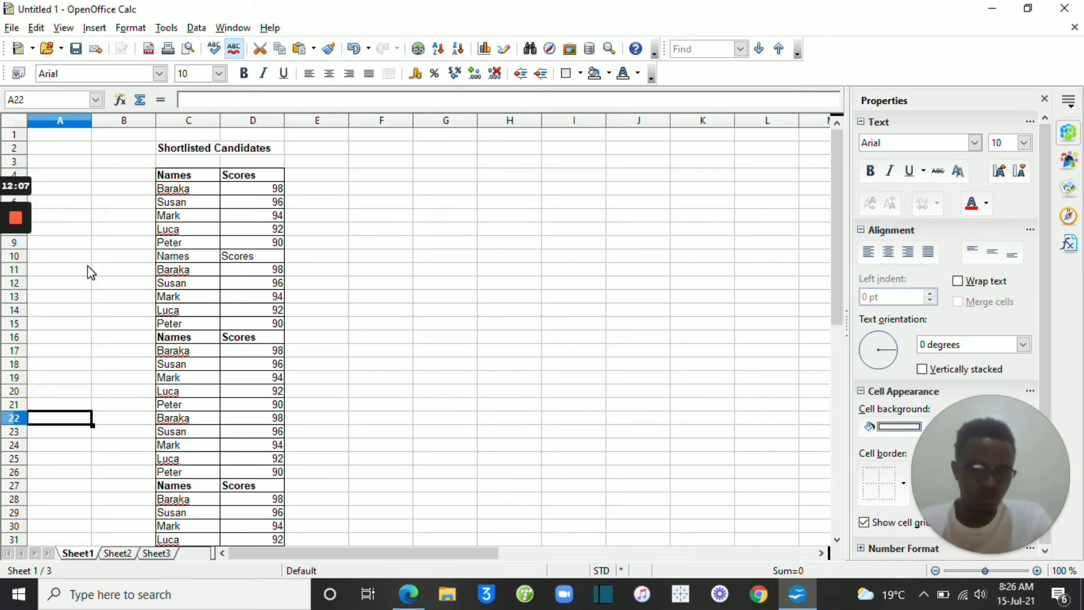
left_click(356, 54)
Examine the Delete Cells options for the "Names" header in C22 and the row commands available for row 22.
left_click(151, 423)
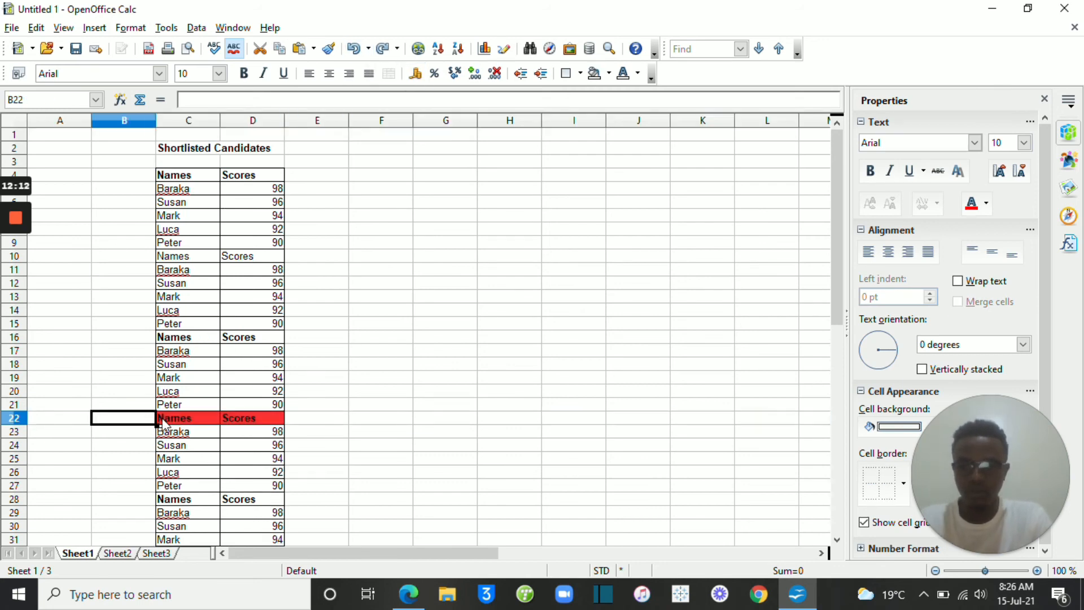
left_click(179, 427)
right_click(180, 426)
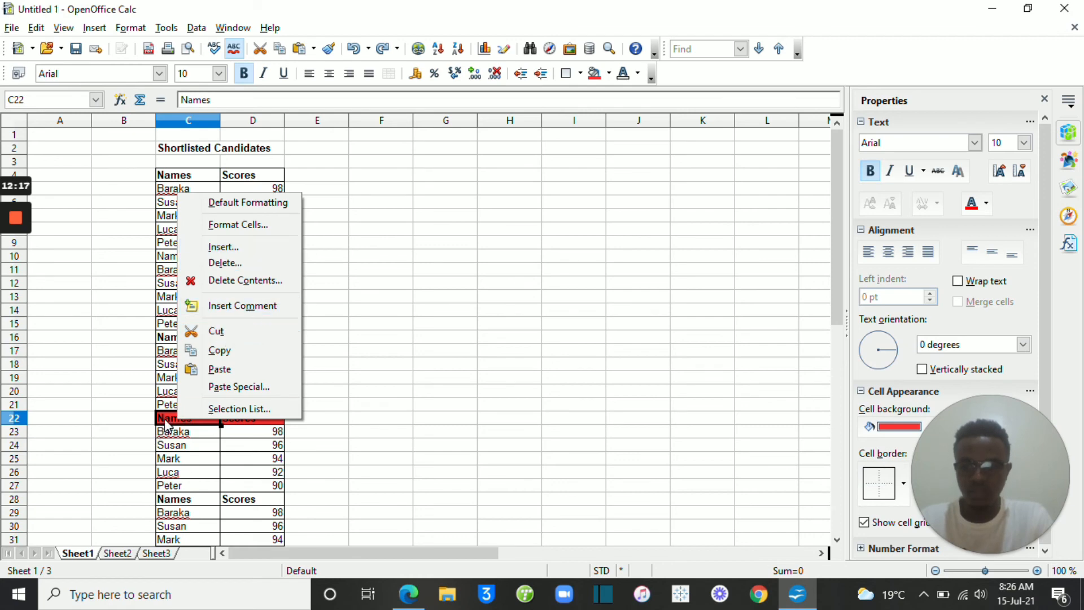
left_click(249, 265)
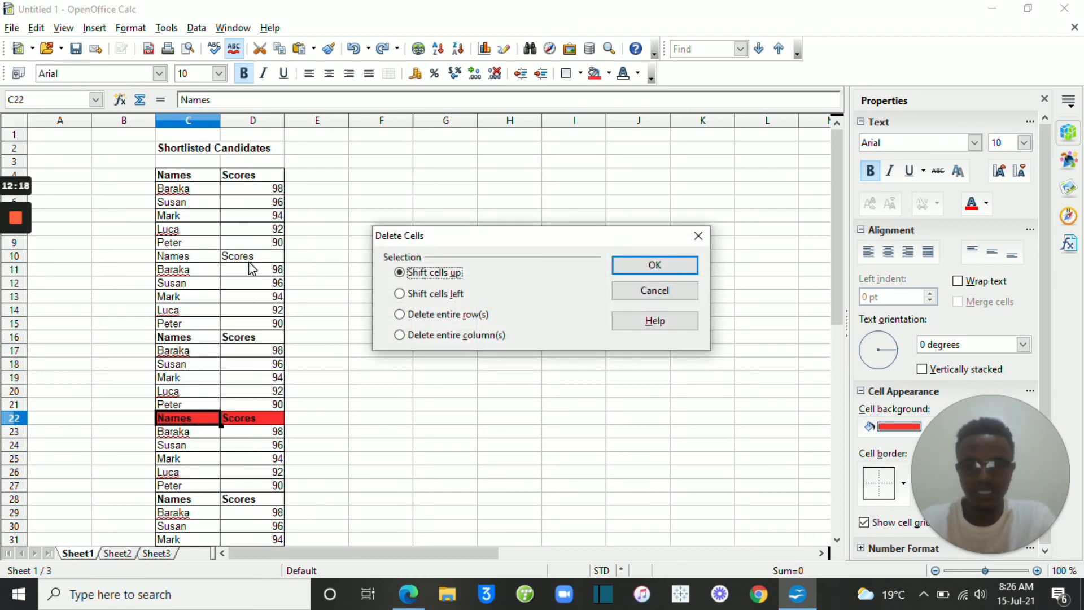
left_click(700, 236)
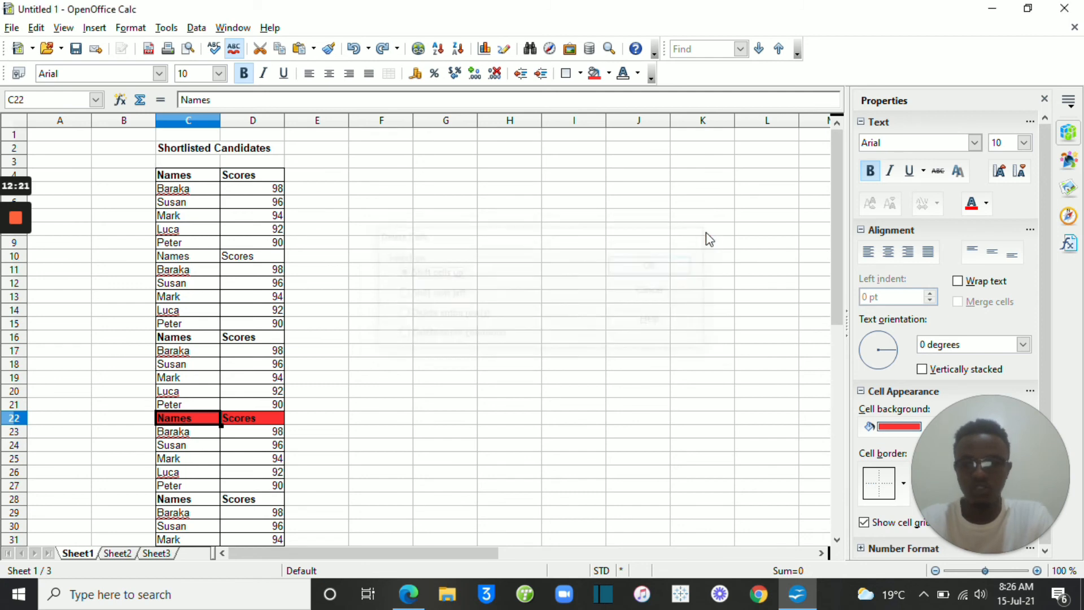
left_click(13, 417)
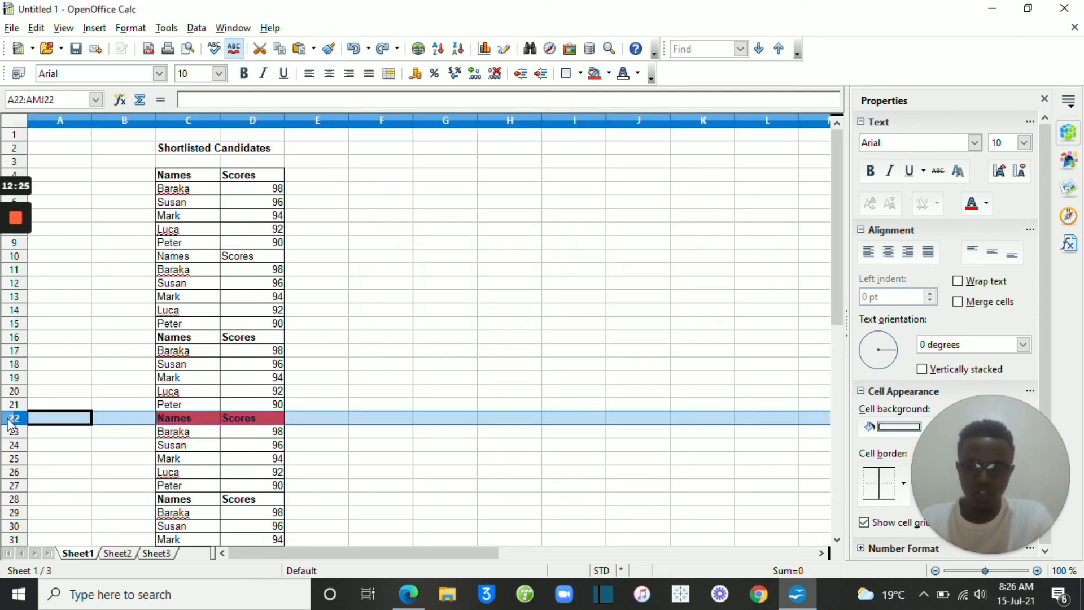
left_click(99, 432)
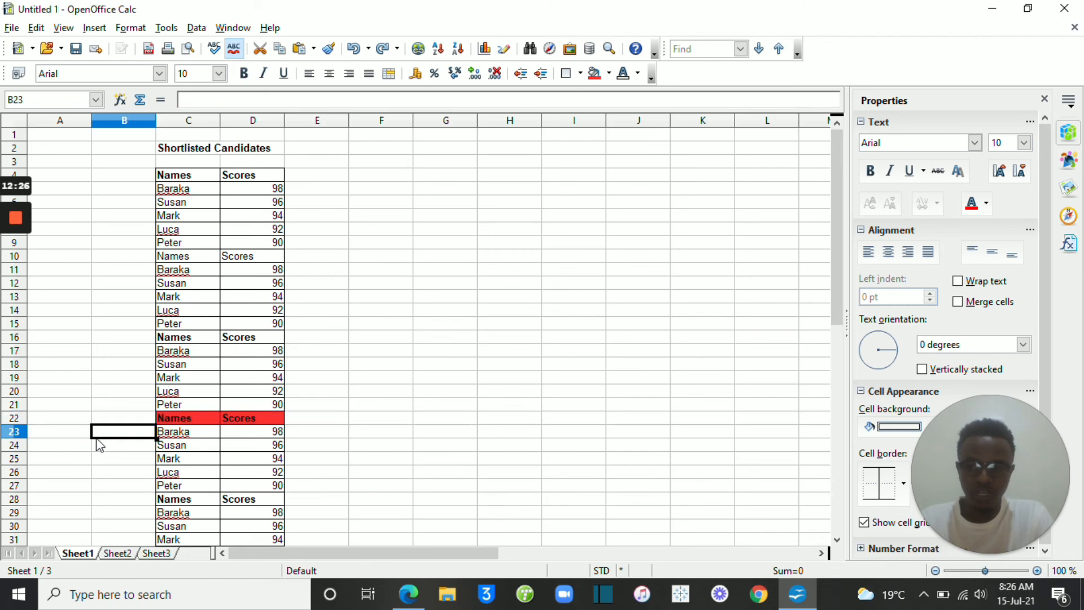
left_click(16, 418)
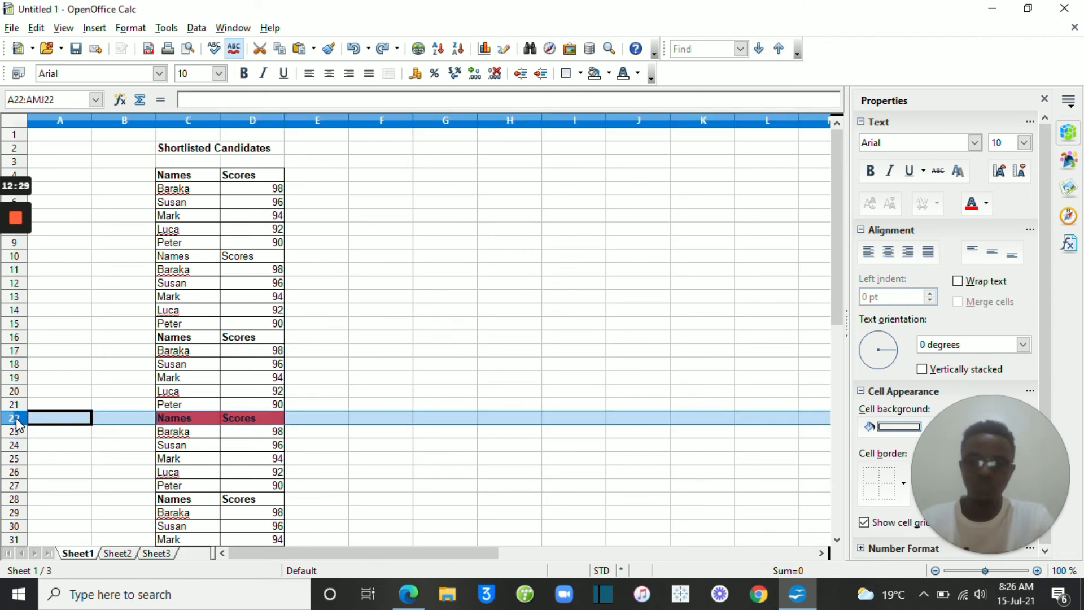
right_click(16, 420)
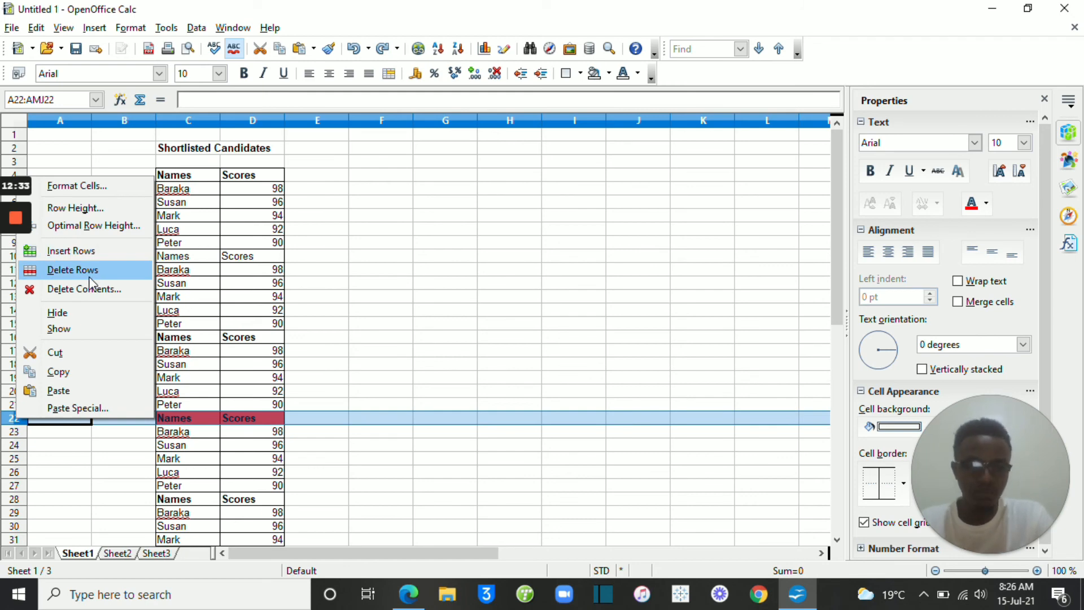
left_click(389, 406)
left_click(385, 498)
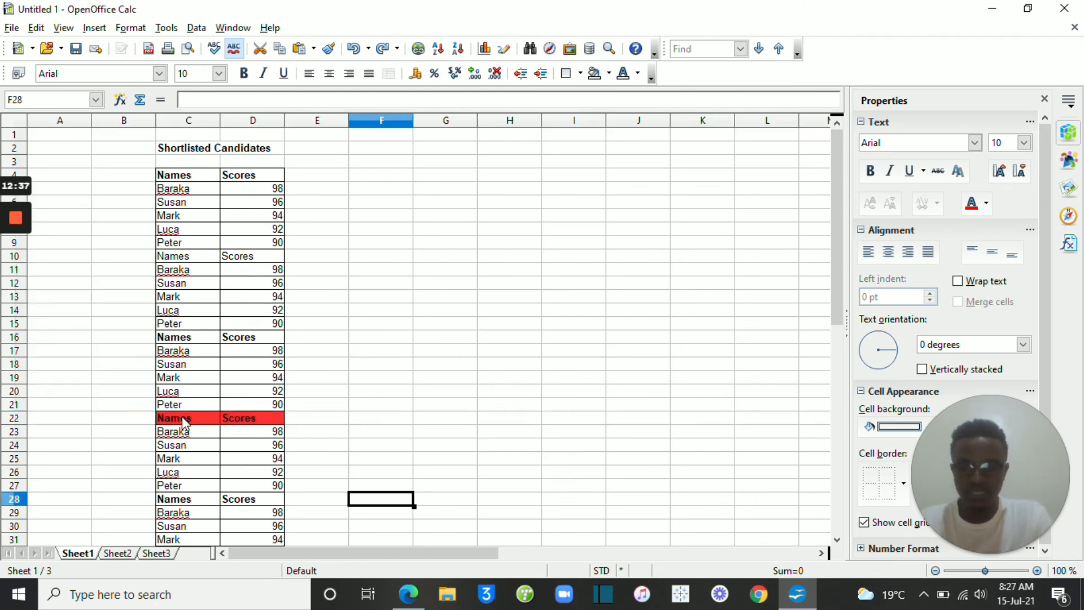
left_click(184, 421)
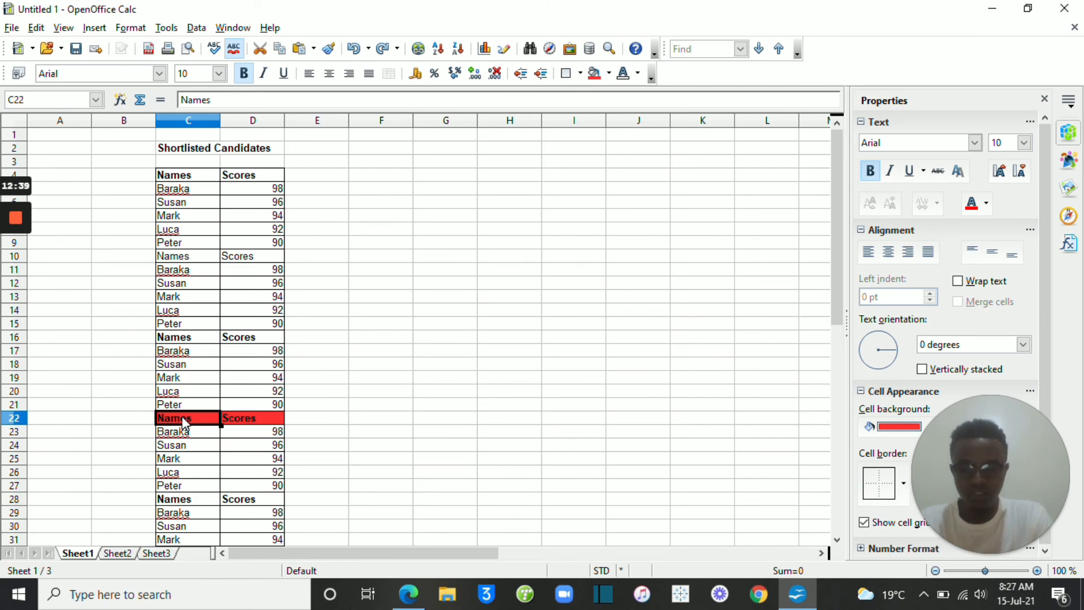
right_click(182, 418)
left_click(234, 263)
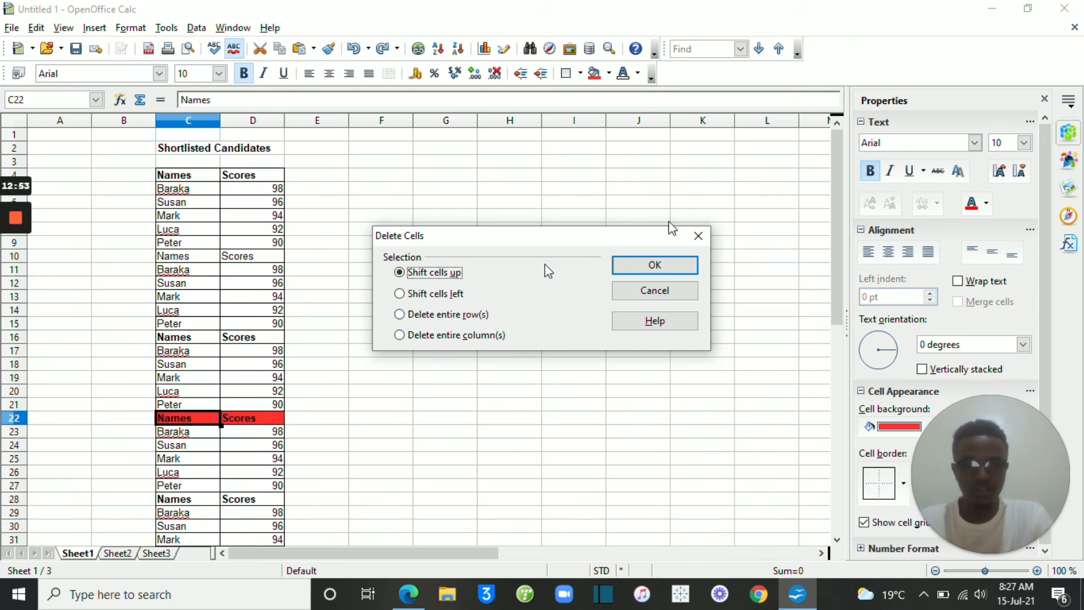
left_click(699, 236)
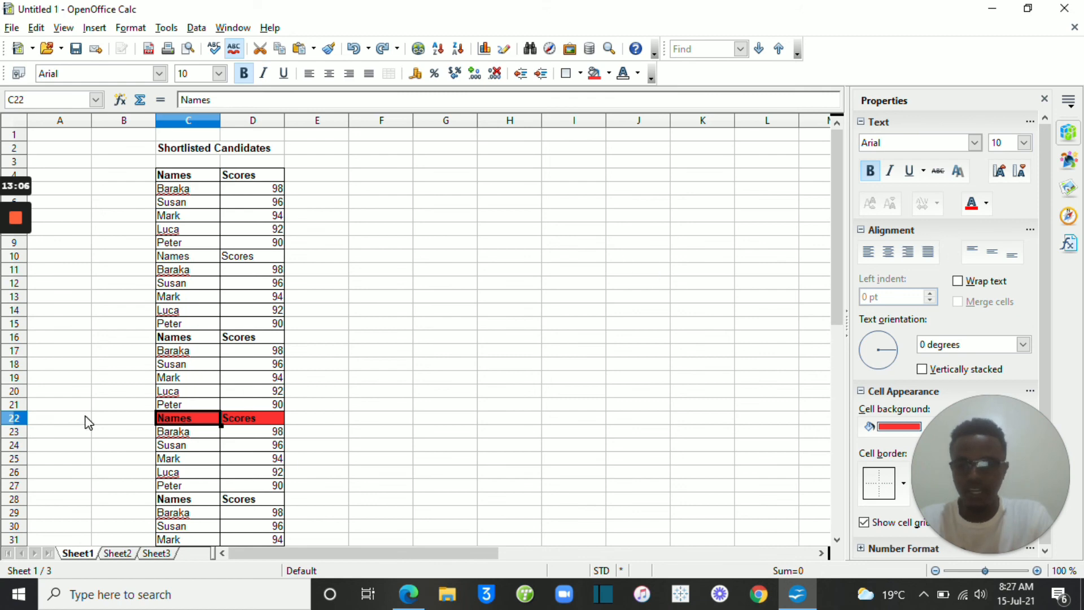
Insert a blank row at row 23, directly beneath the red header row.
left_click(15, 420)
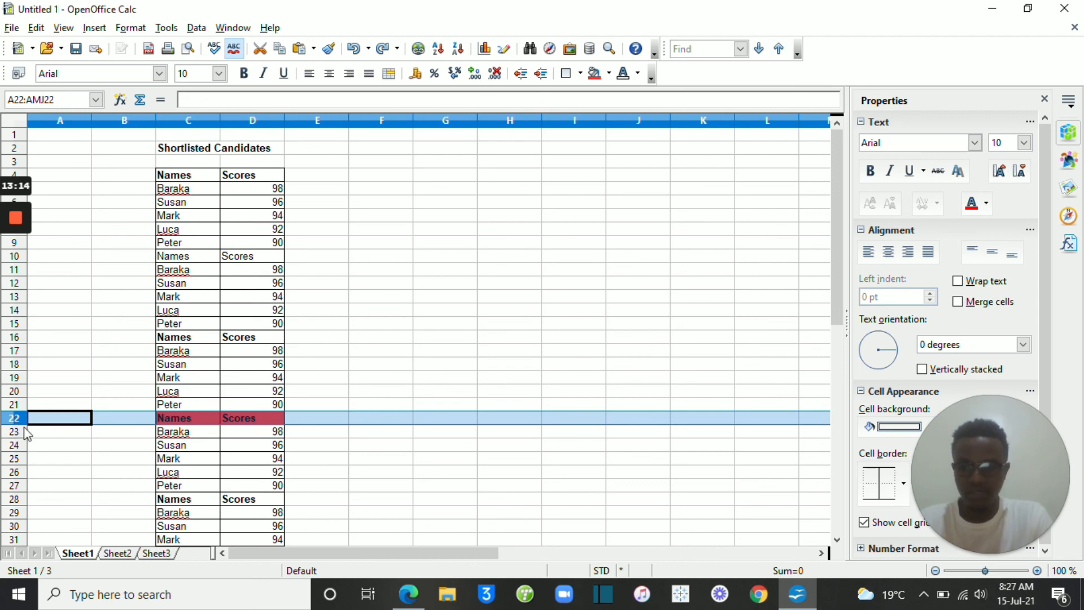
left_click(14, 433)
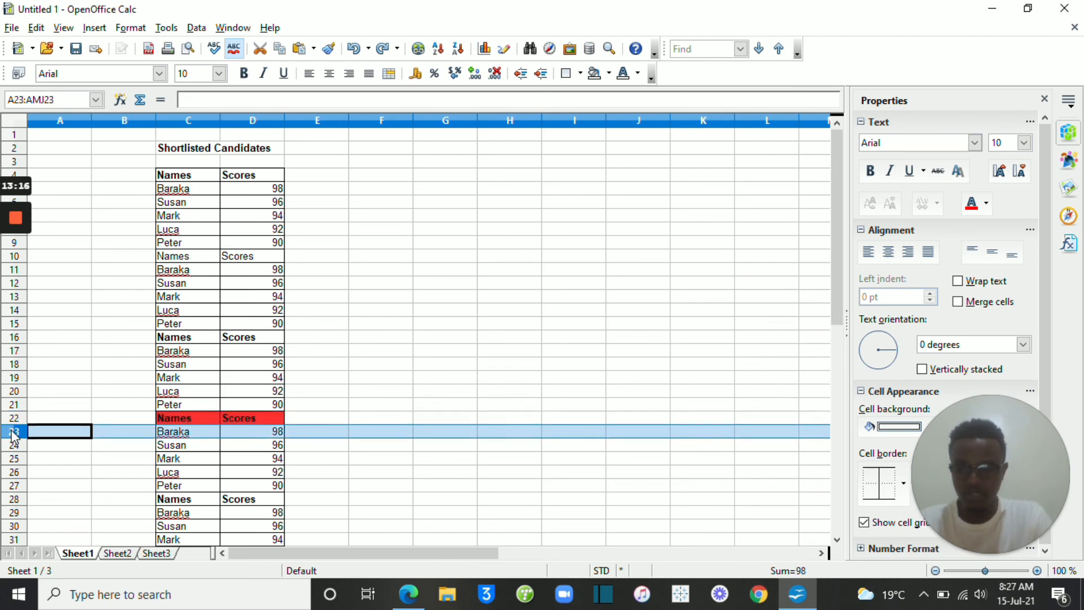
right_click(14, 435)
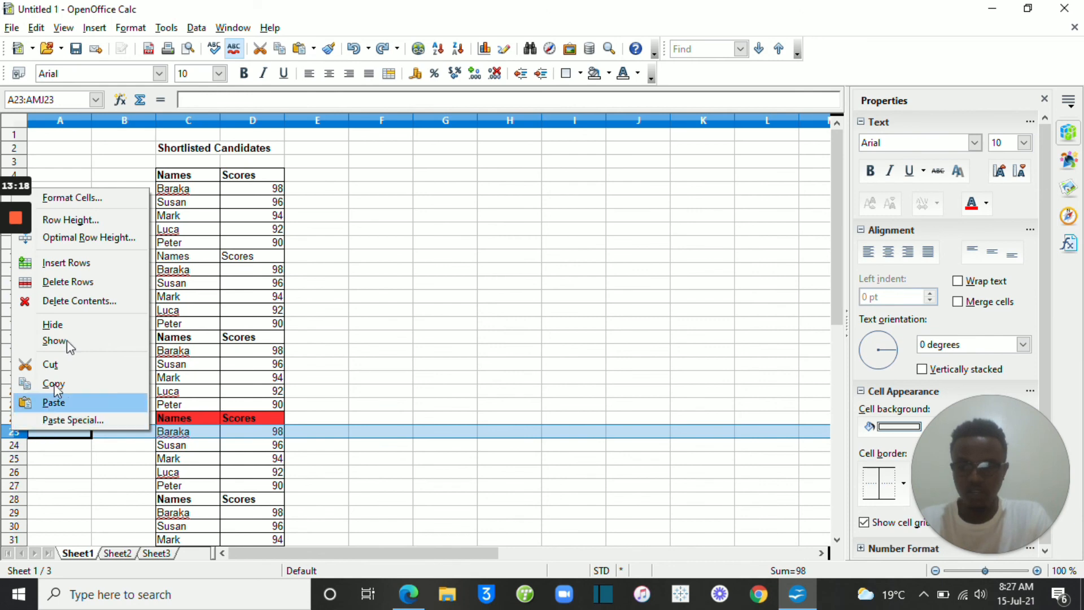
left_click(66, 263)
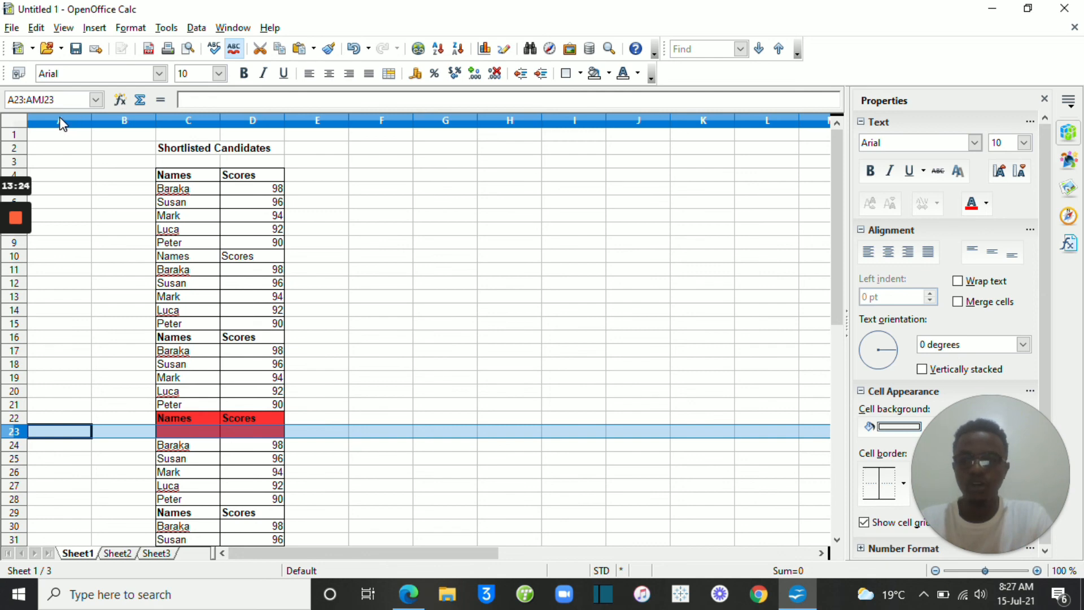
Insert a blank column before the Scores column D, and delete that new column again.
left_click(245, 119)
right_click(245, 117)
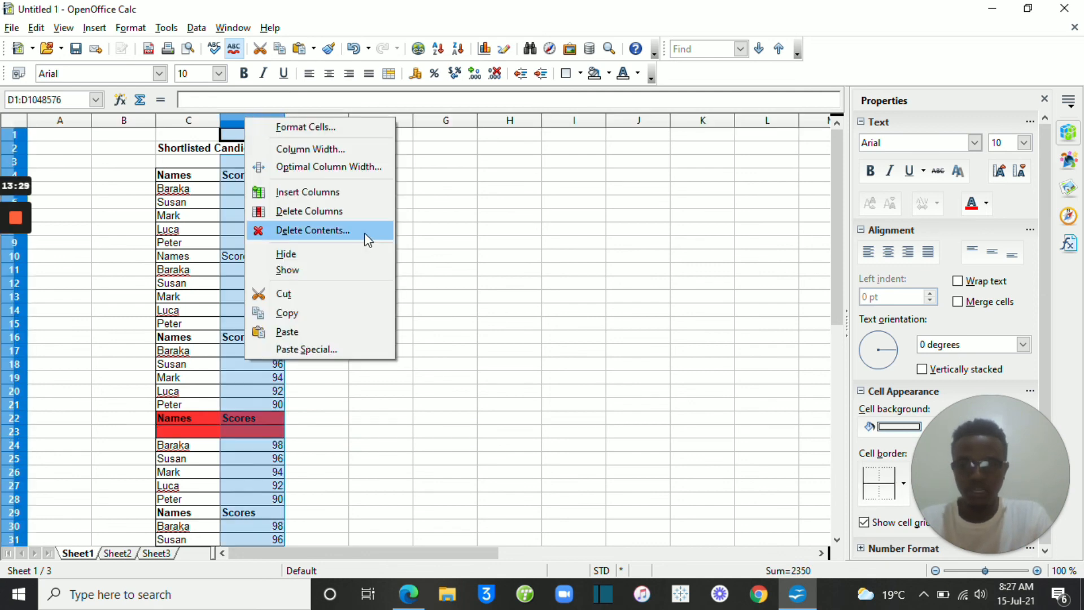
left_click(320, 194)
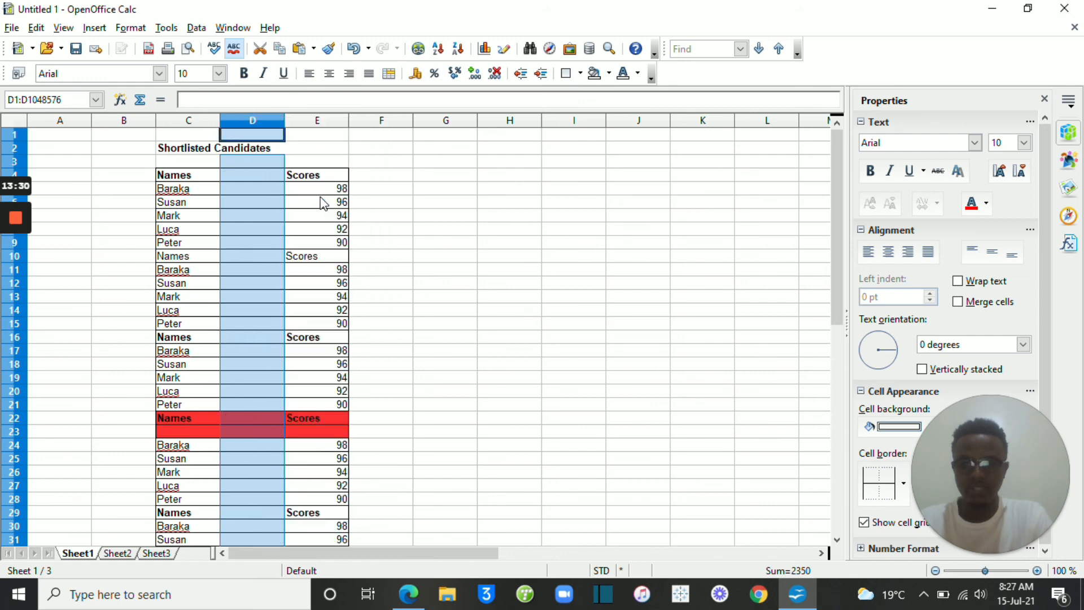
right_click(248, 118)
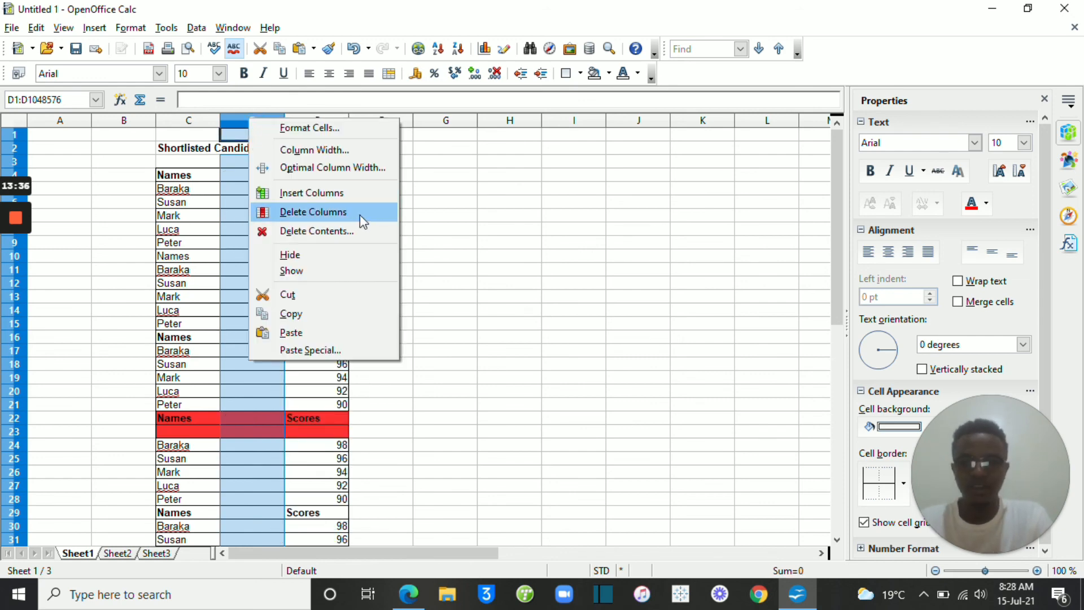
left_click(296, 214)
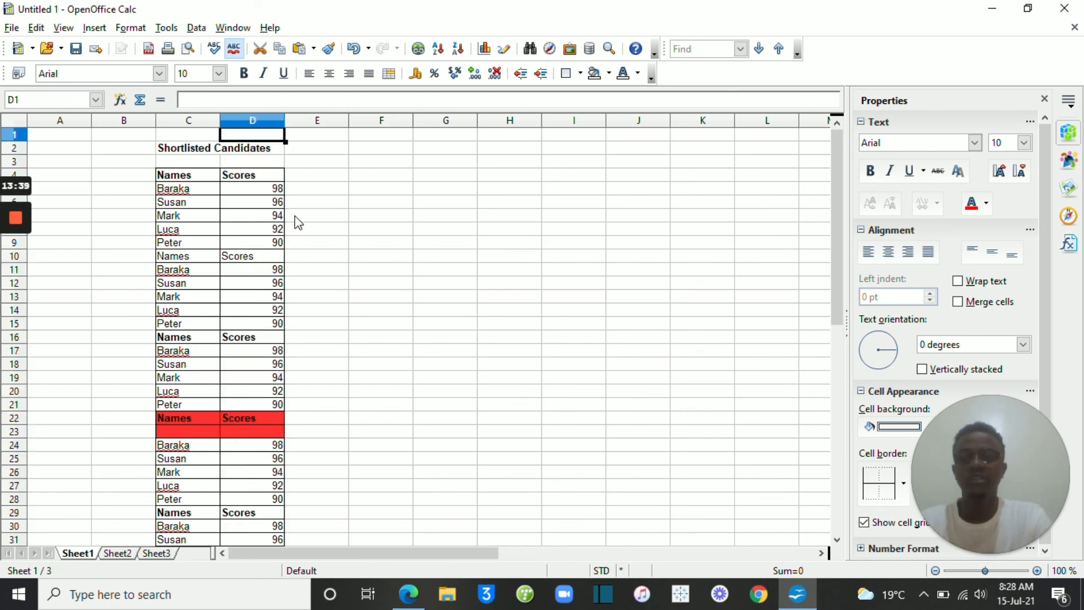
left_click(344, 249)
left_click(247, 192)
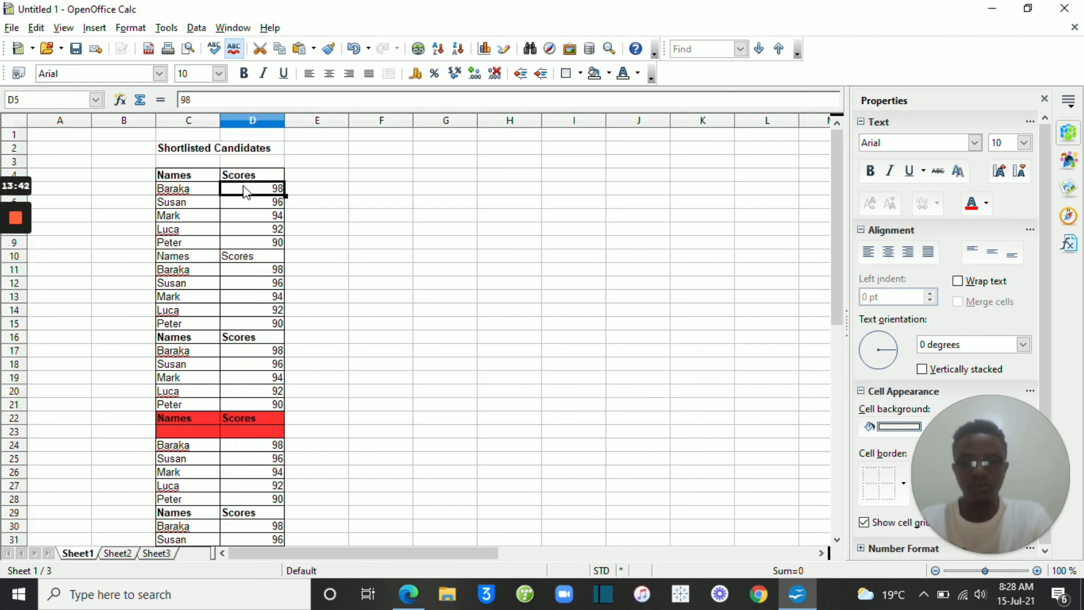
right_click(246, 192)
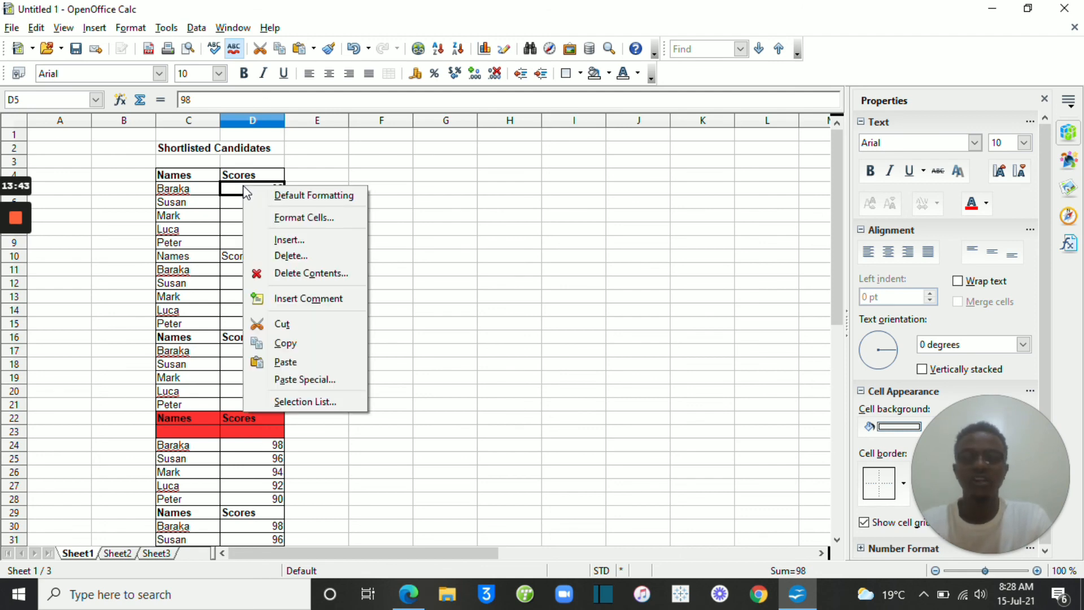
left_click(300, 252)
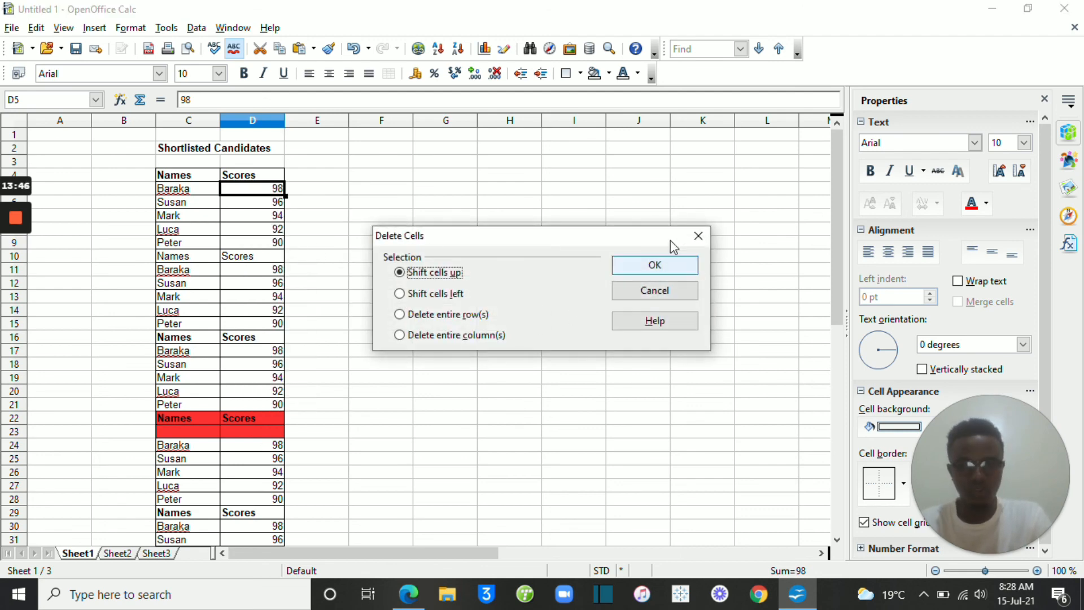
left_click(698, 235)
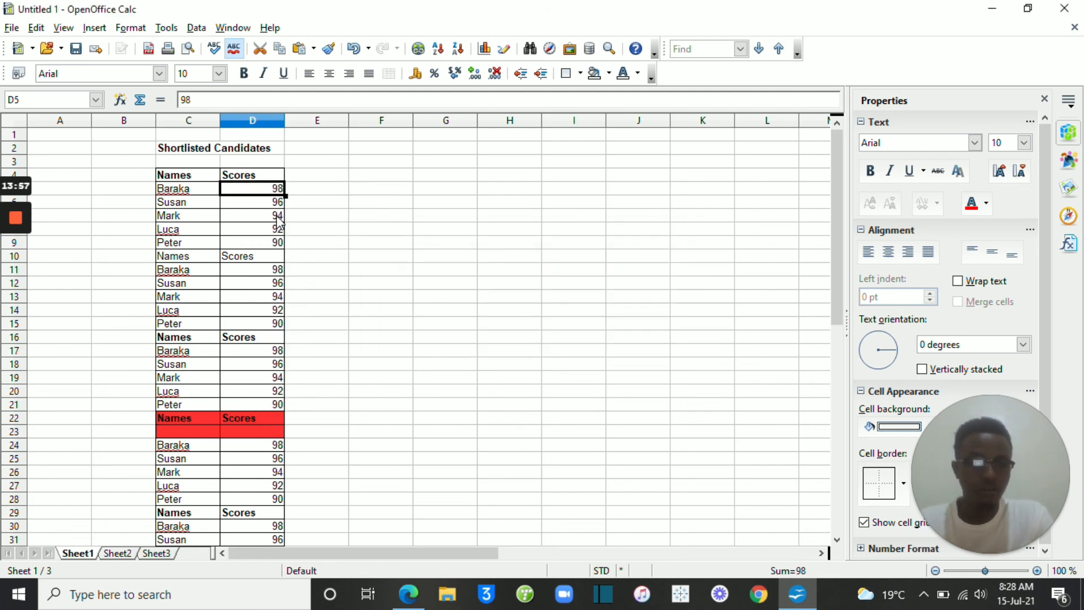